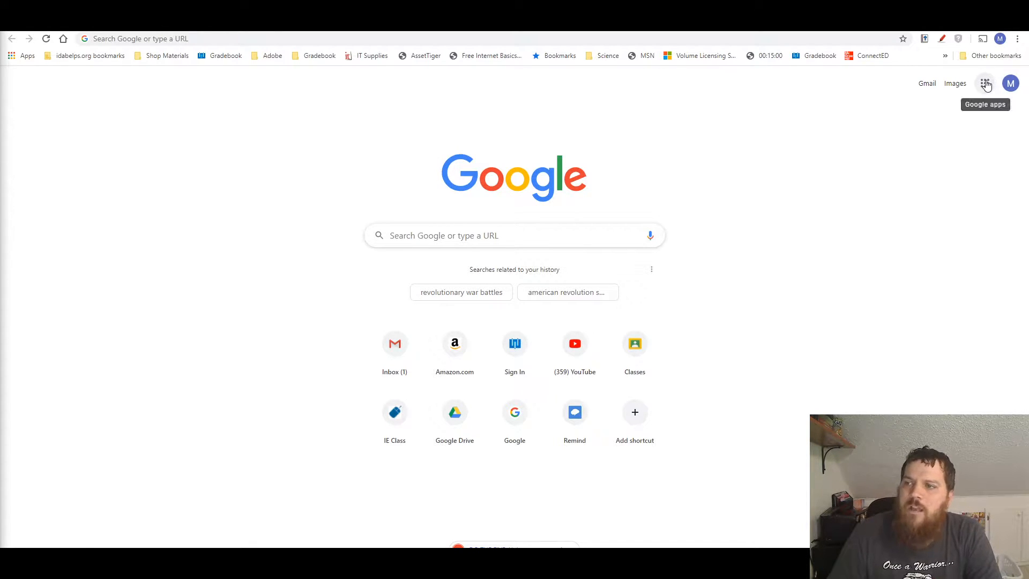
Open Google Drive and create a new blank Google Form
left_click(986, 83)
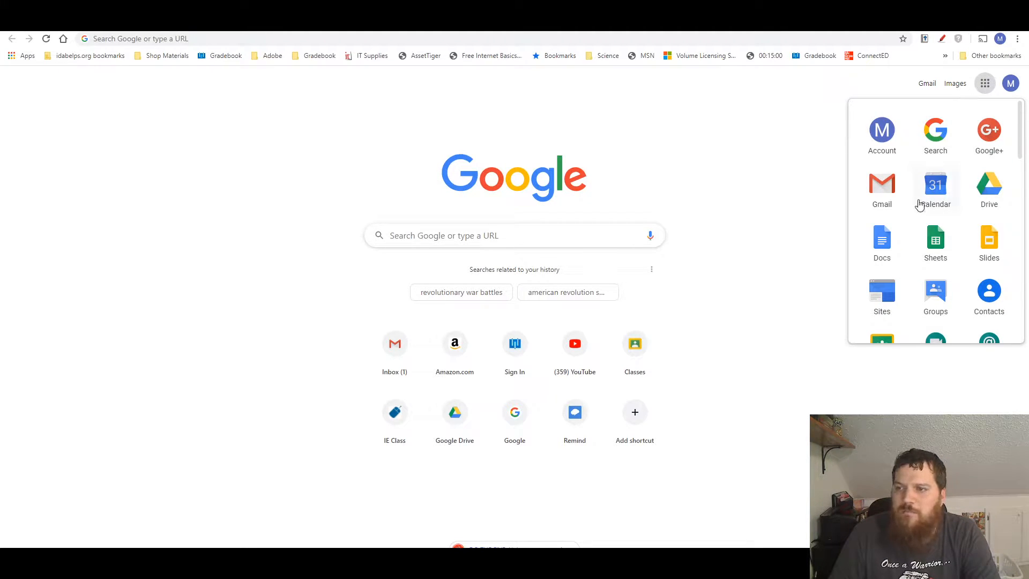
left_click(995, 193)
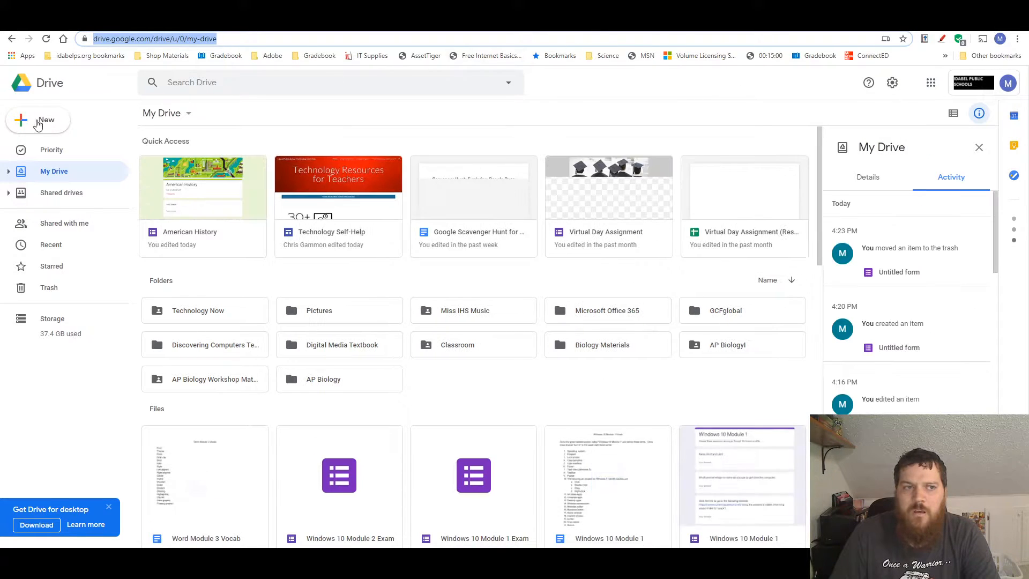
left_click(38, 122)
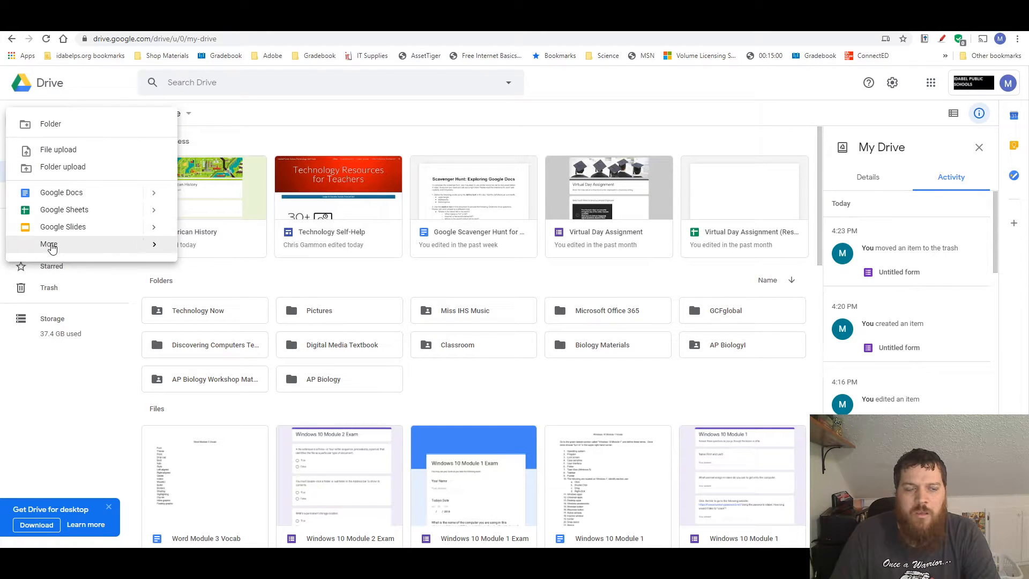
mouse_move(68, 246)
left_click(215, 258)
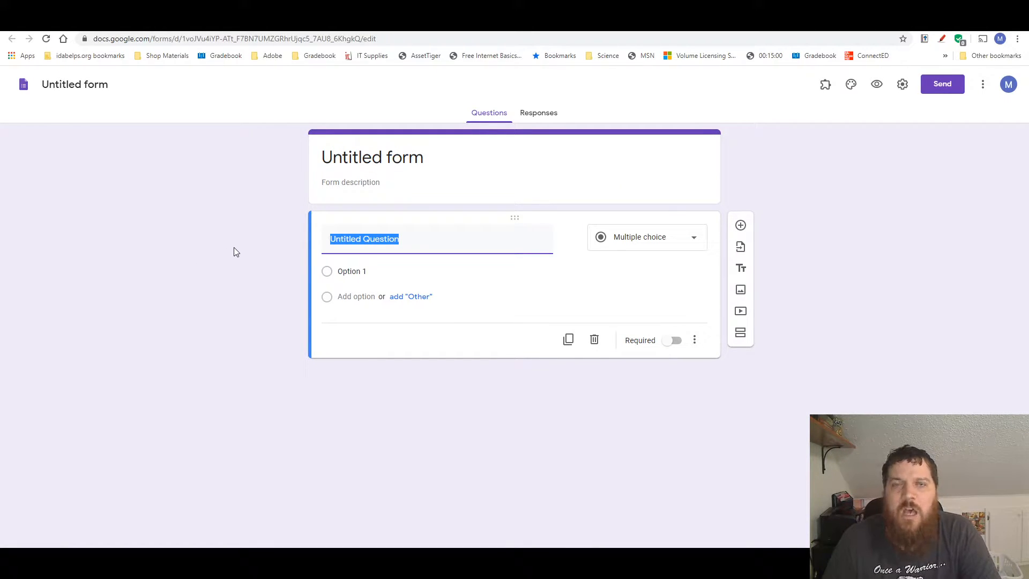
Customize the form's theme by inserting the green clover leaves photo from the Illustrations category as the header image
left_click(849, 85)
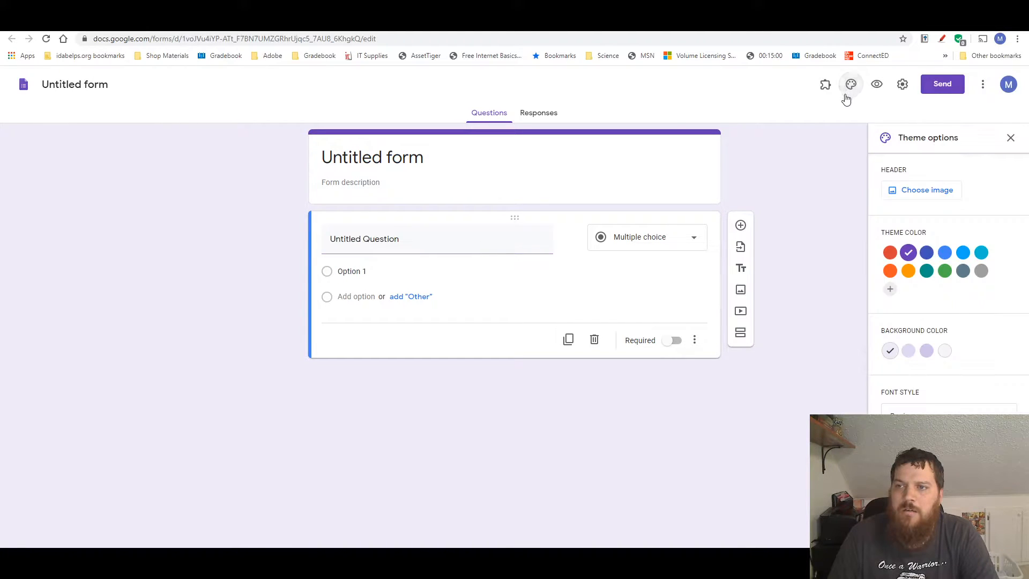
left_click(931, 194)
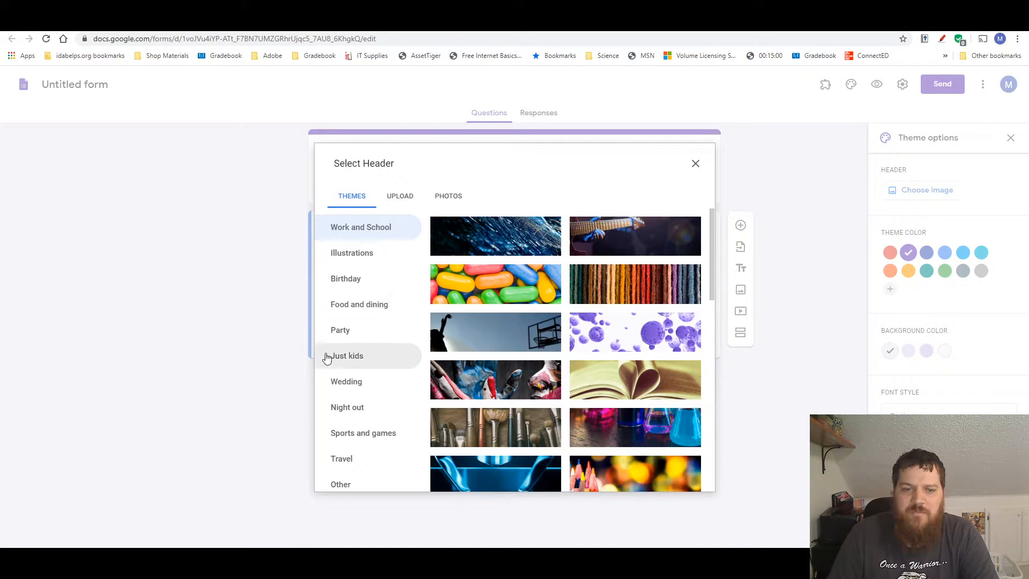
left_click(366, 254)
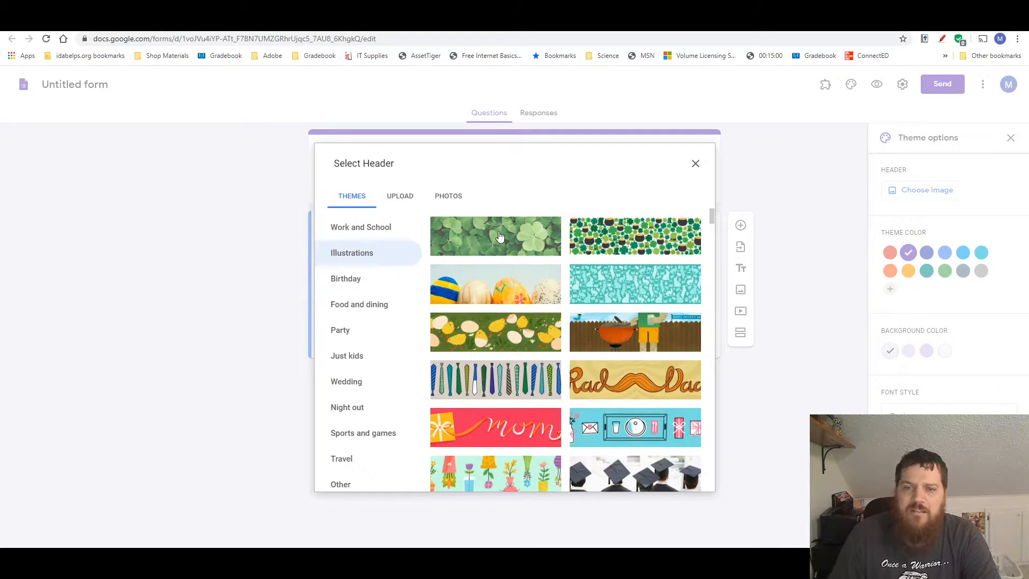
left_click(498, 236)
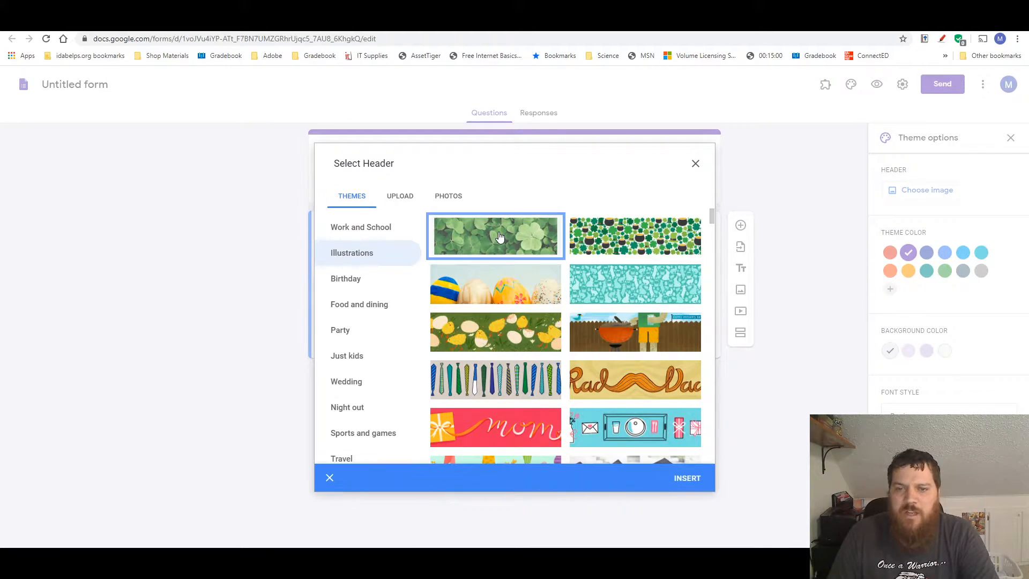
left_click(685, 479)
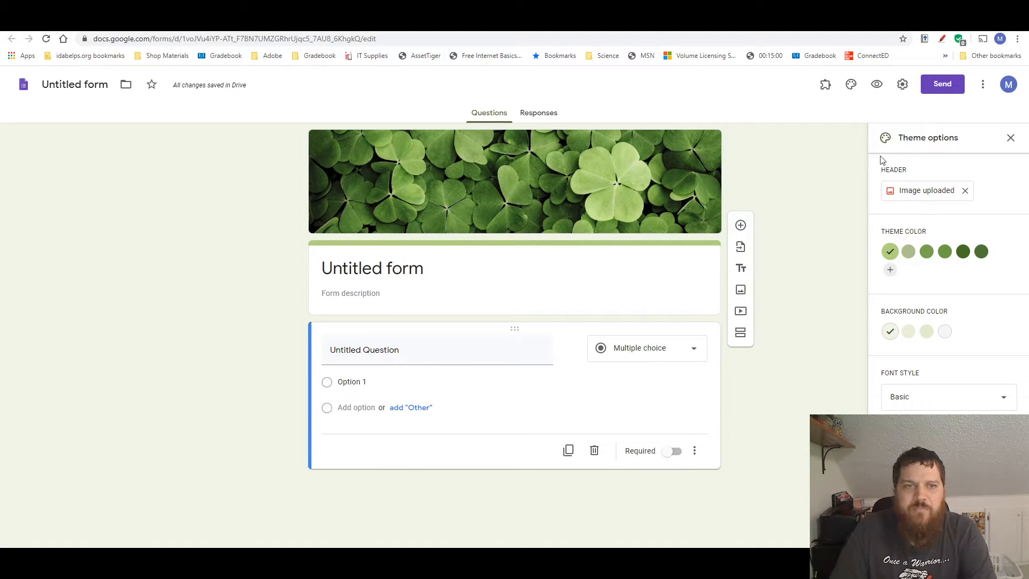
Title the form "American History" and apply the same name to the form file
left_click(378, 269)
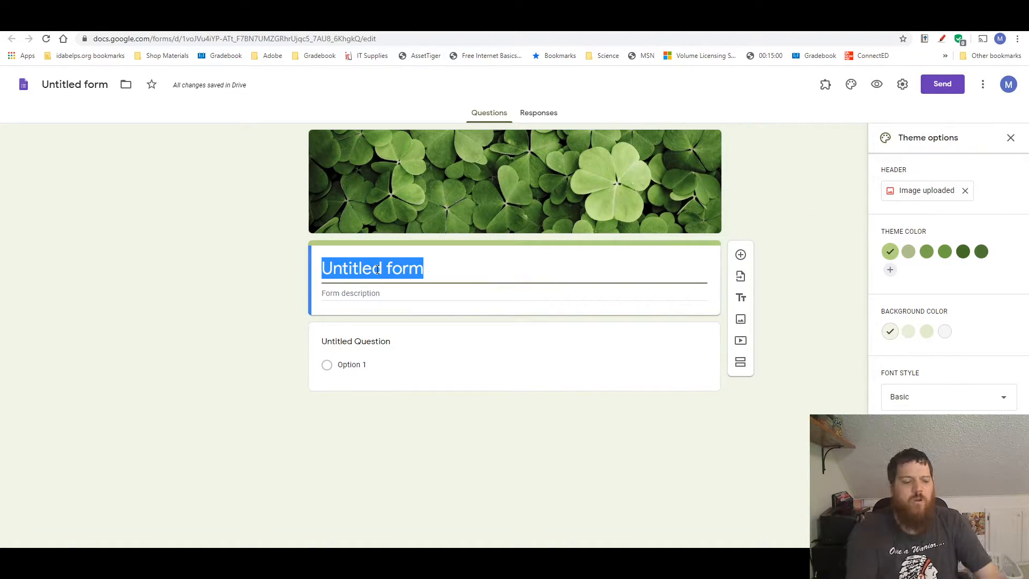
type("Amer")
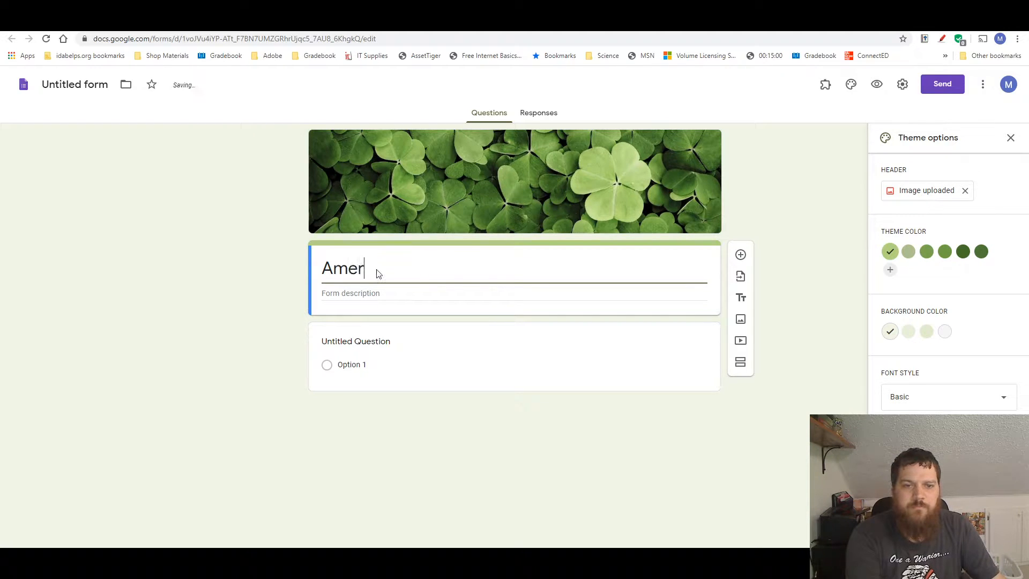
type("ican His")
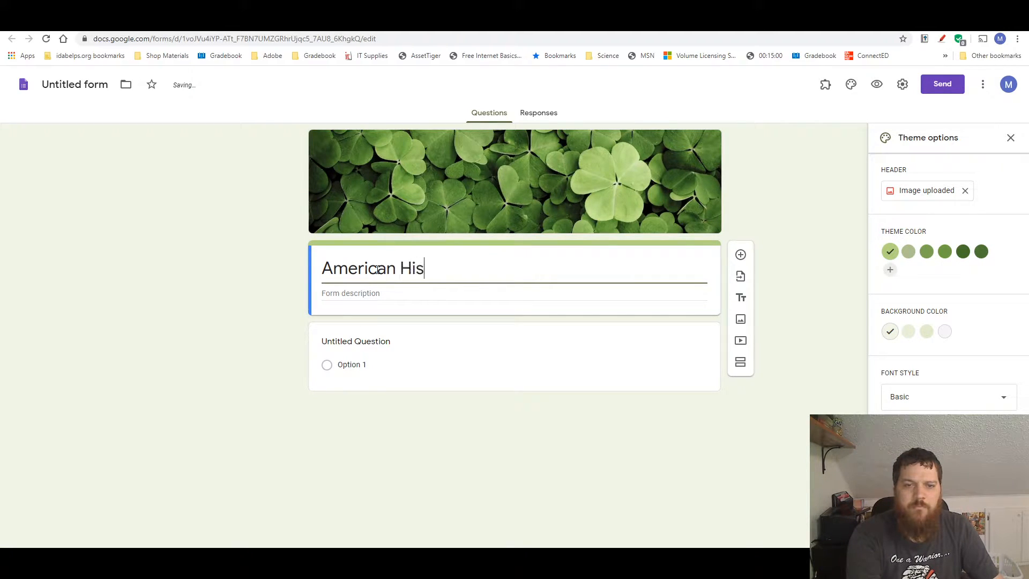
type("tory")
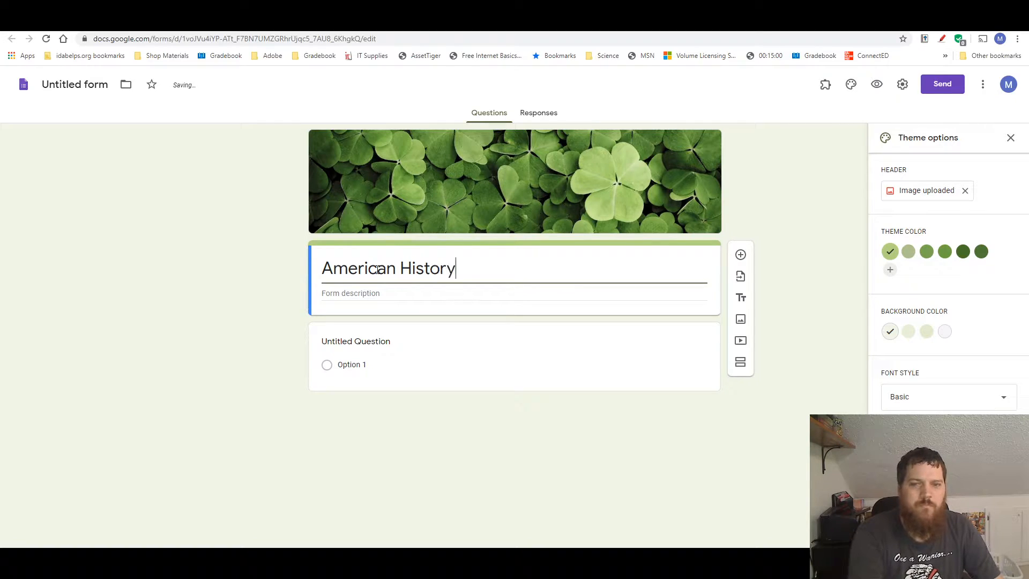
left_click(86, 84)
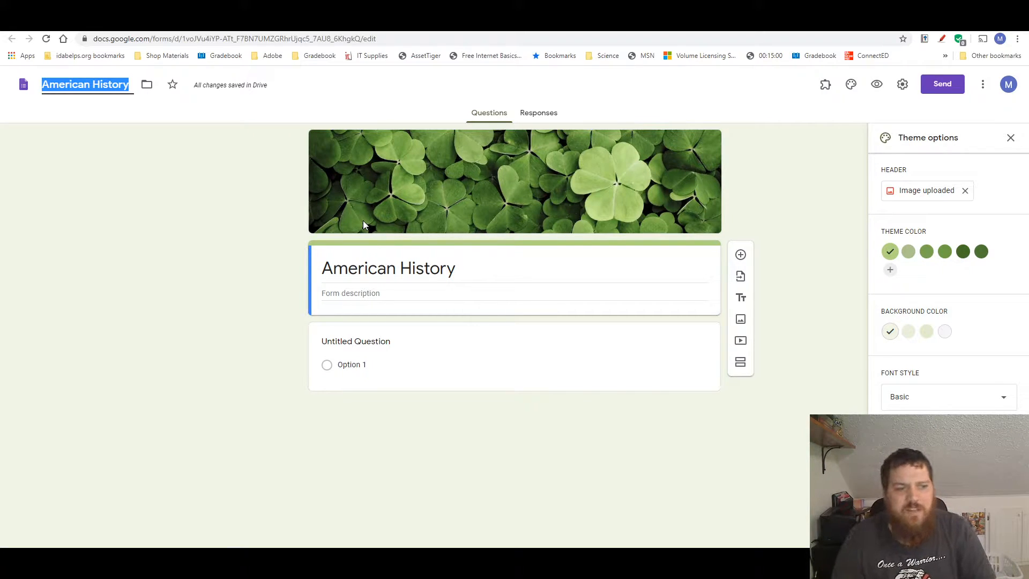
Enter "Can You Break Out?" as the form description
left_click(367, 294)
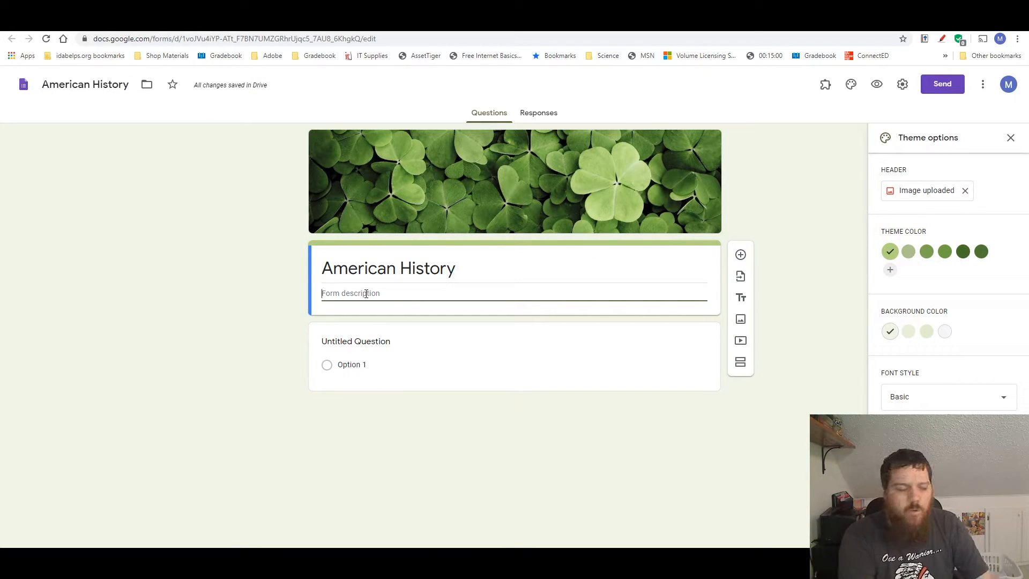
type("C")
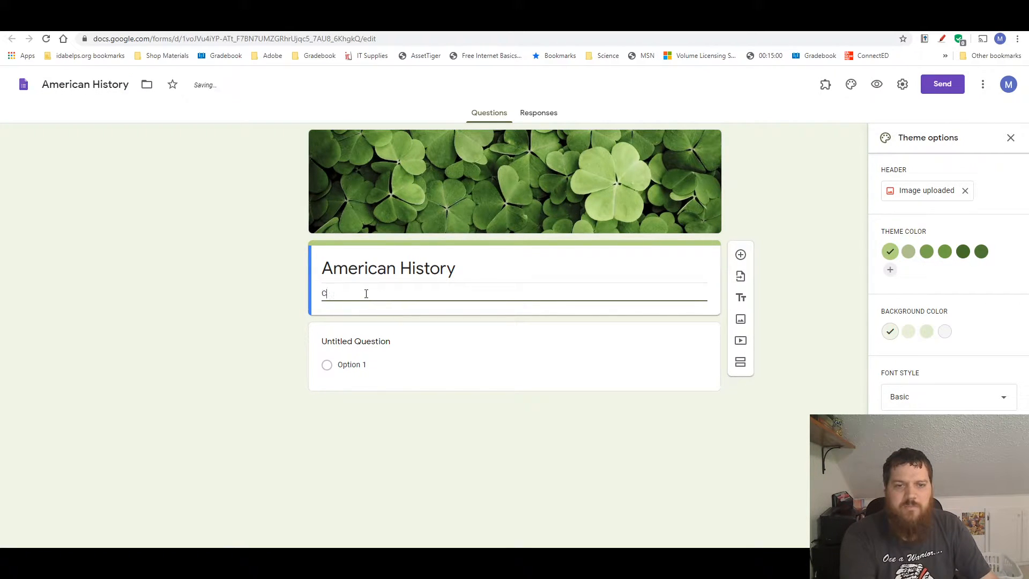
type("an You ")
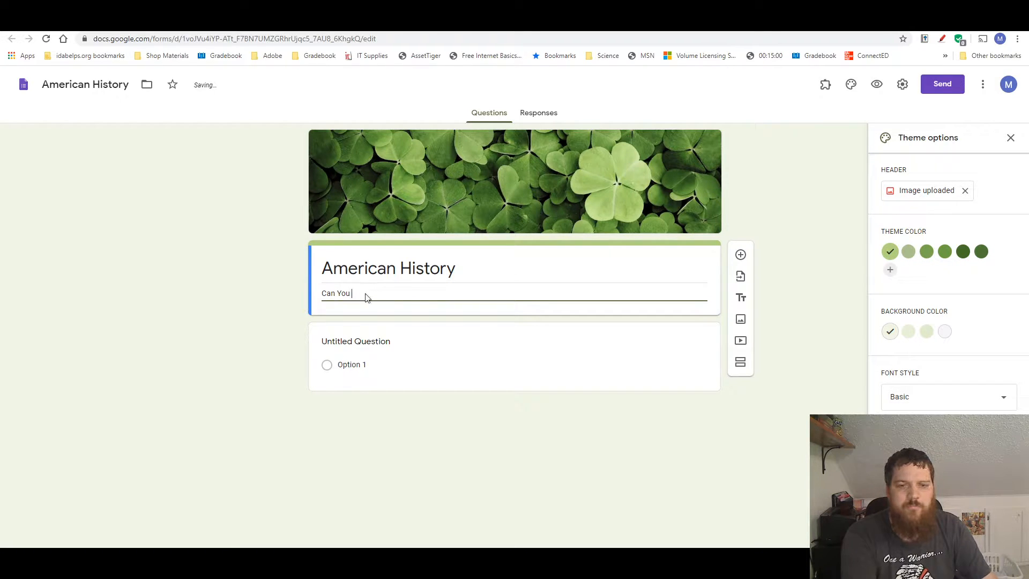
type("Break OUt?")
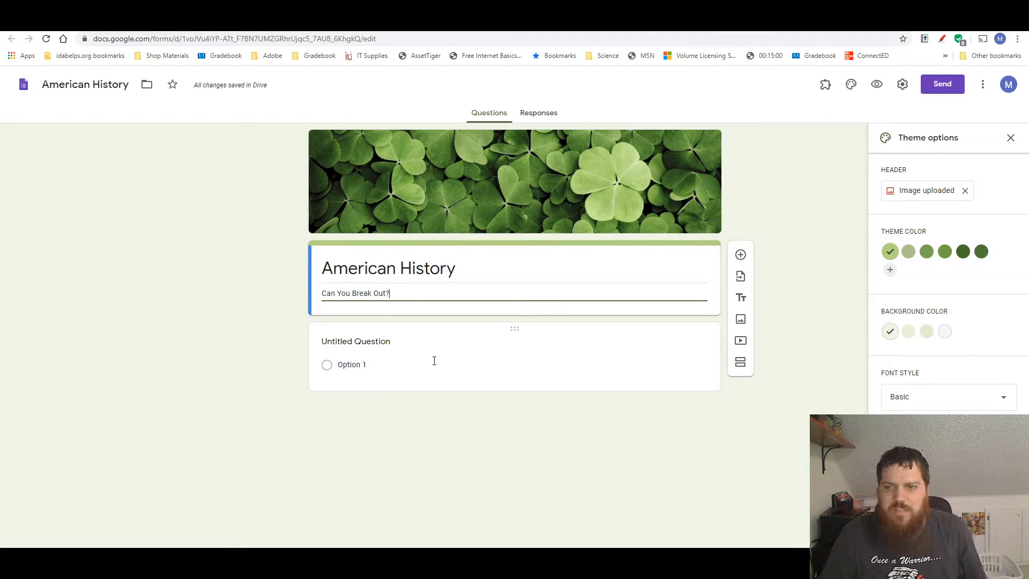
Make the first question a required short answer asking "What is your name?"
left_click(518, 333)
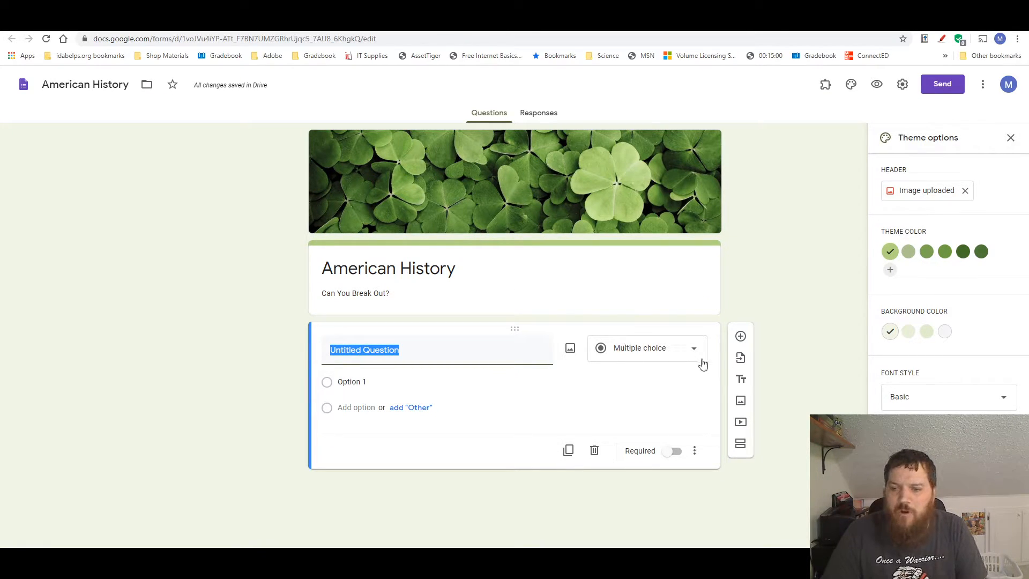
left_click(605, 354)
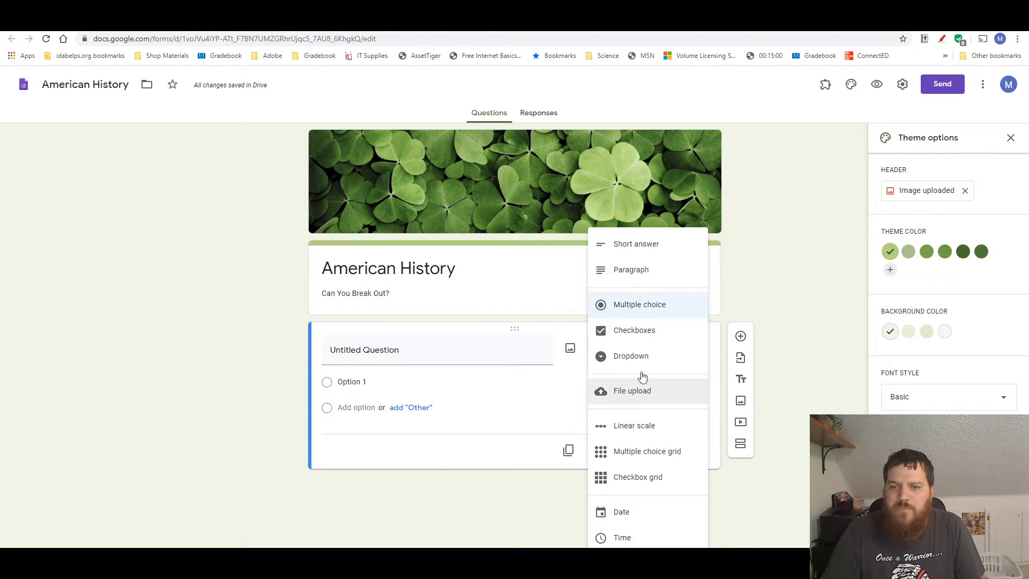
left_click(646, 245)
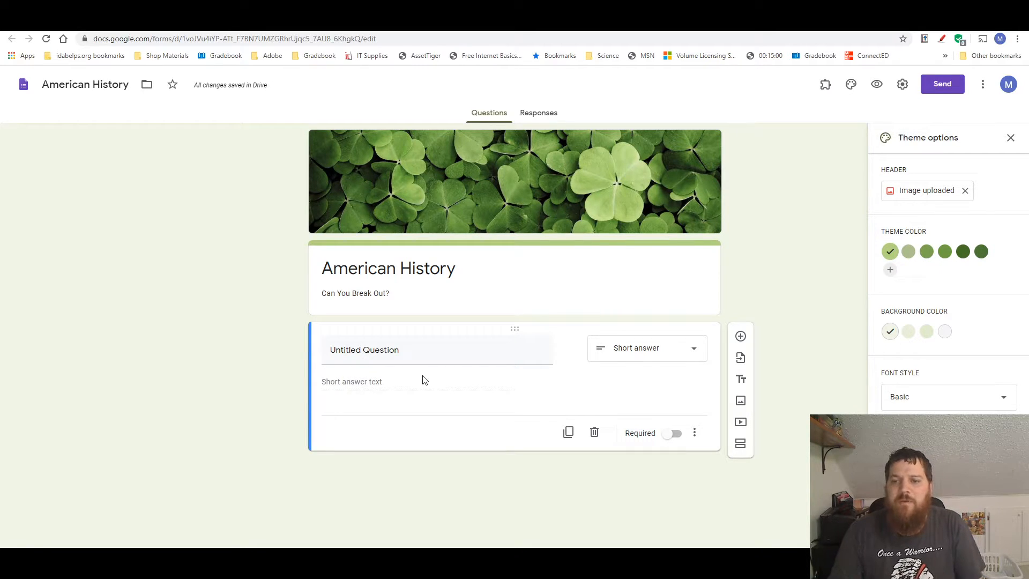
left_click(678, 436)
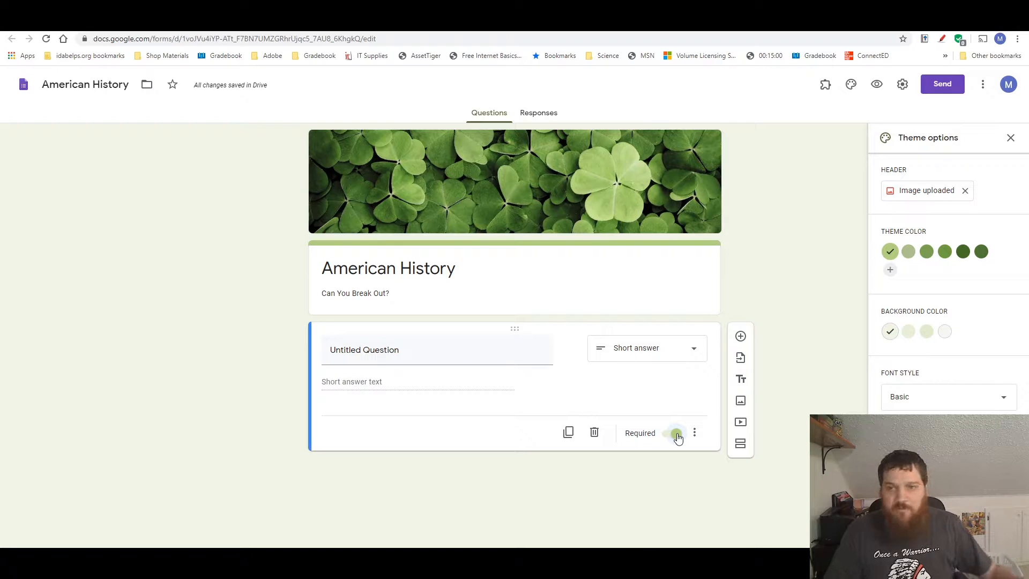
left_click(413, 348)
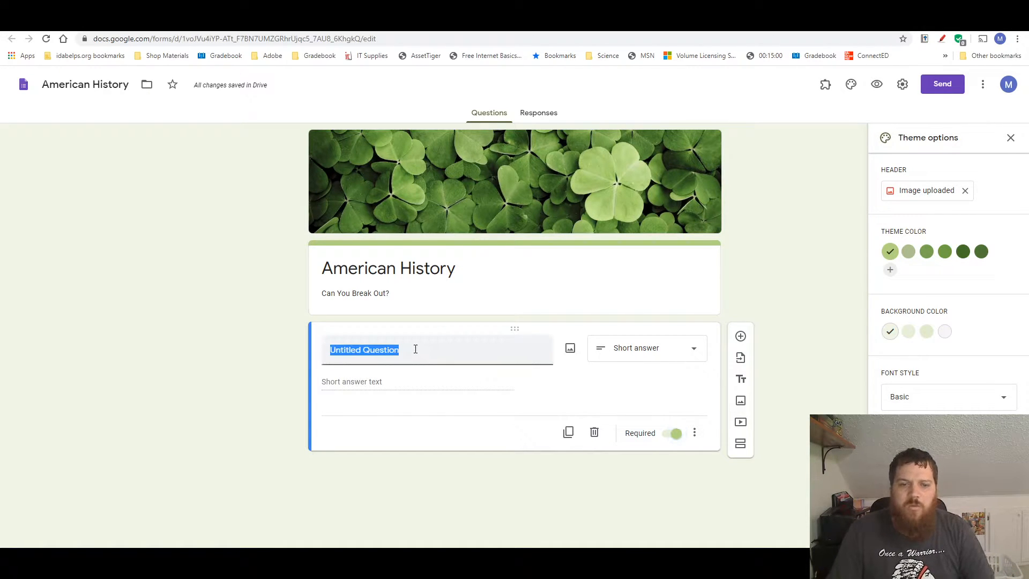
type("What is ")
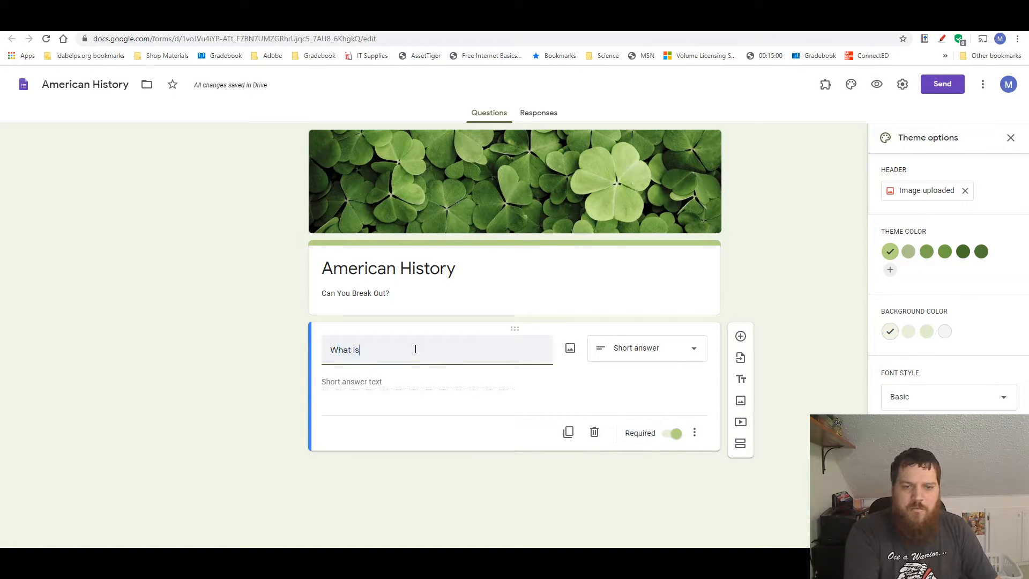
type("your name?")
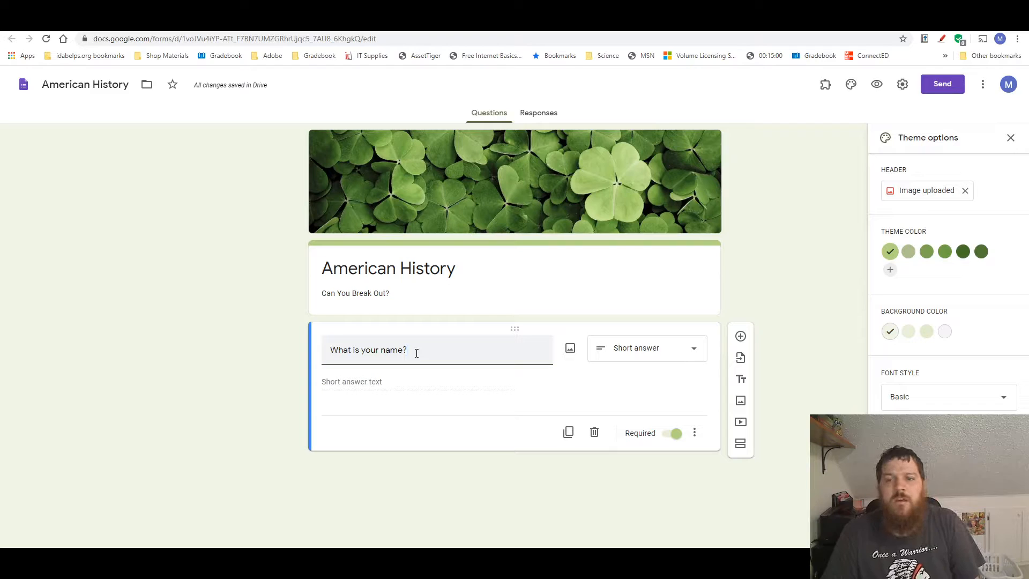
Add a second question below the name question and make it a required short answer
left_click(741, 338)
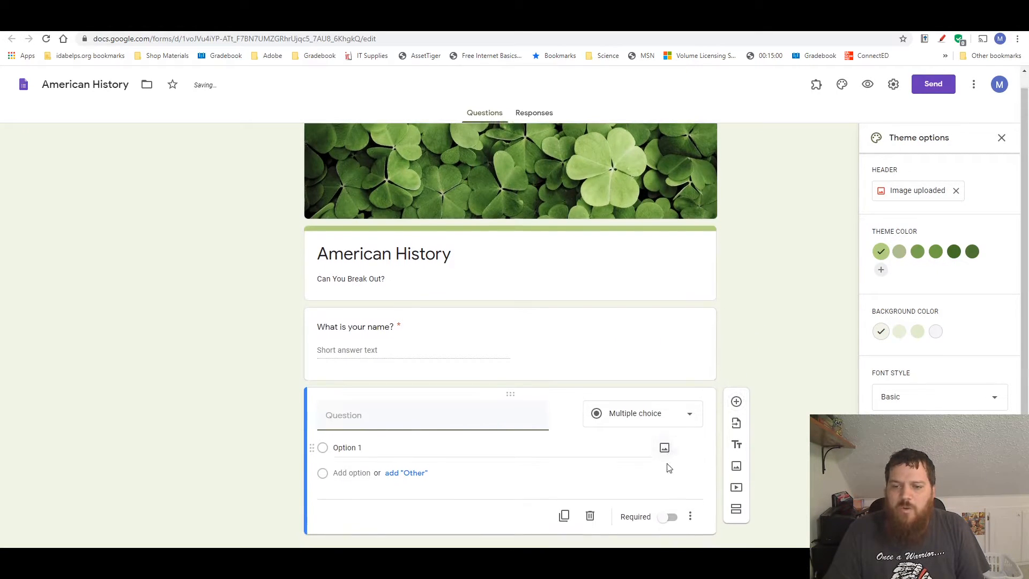
left_click(688, 416)
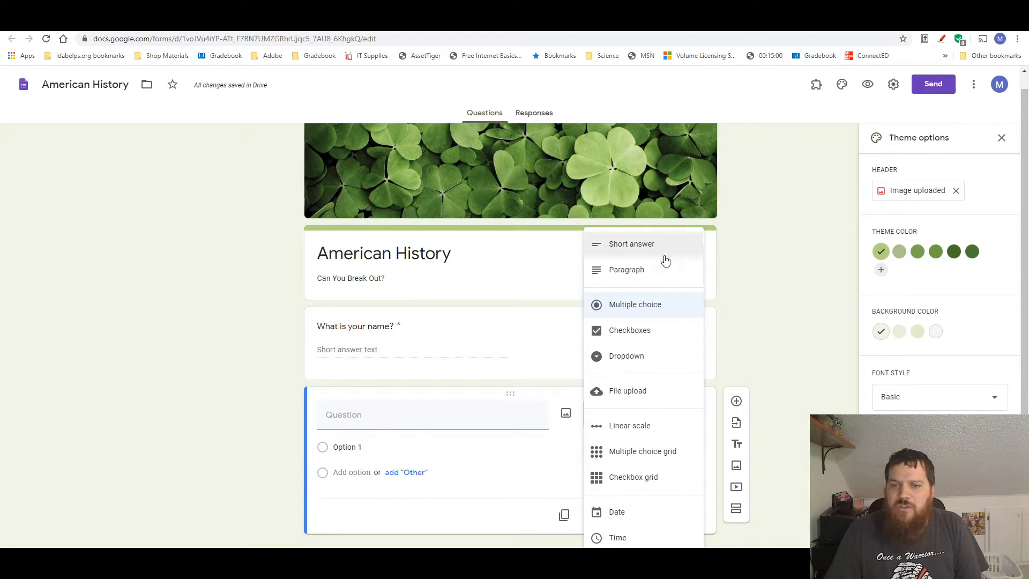
left_click(665, 244)
Enter "What year did the Wright brothers fly their first powered flight?" as the second question's text
left_click(422, 429)
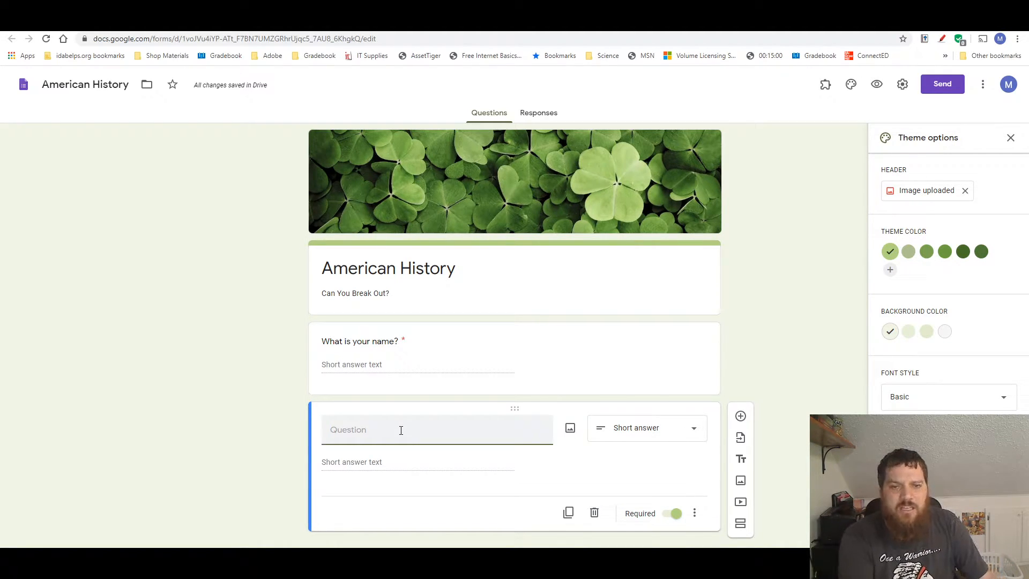
type("W")
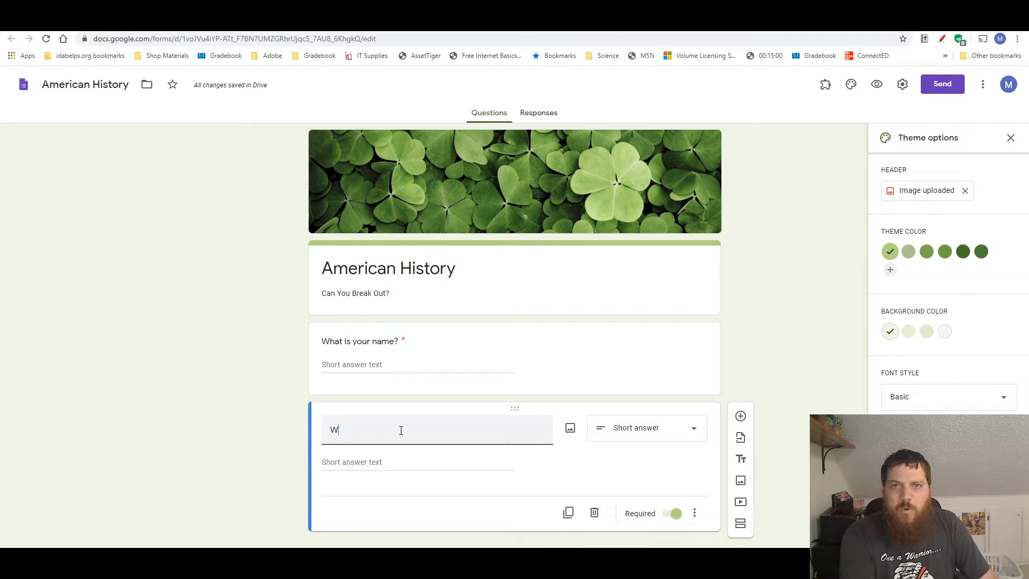
type("hat year ")
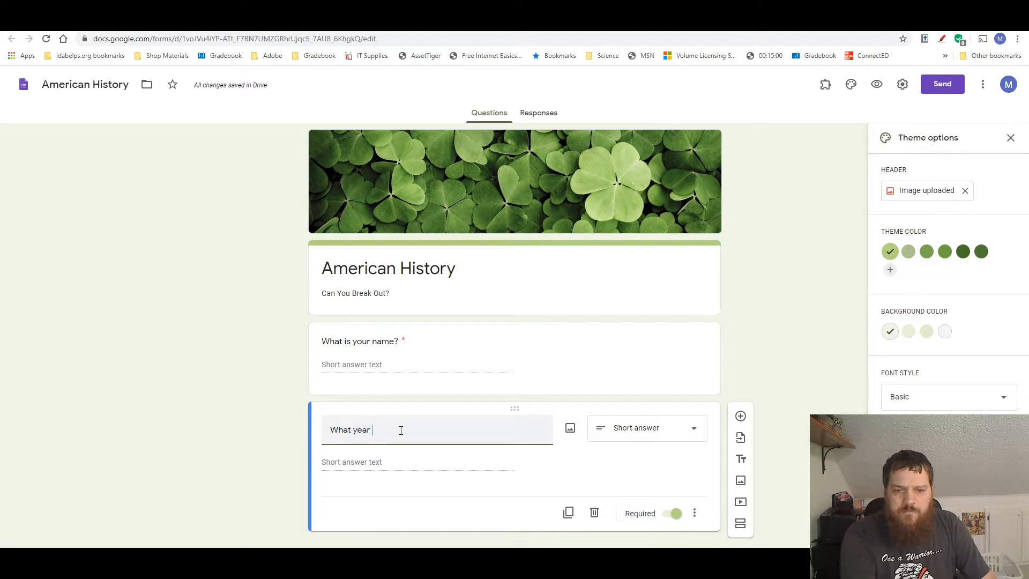
type("did the Wright brot")
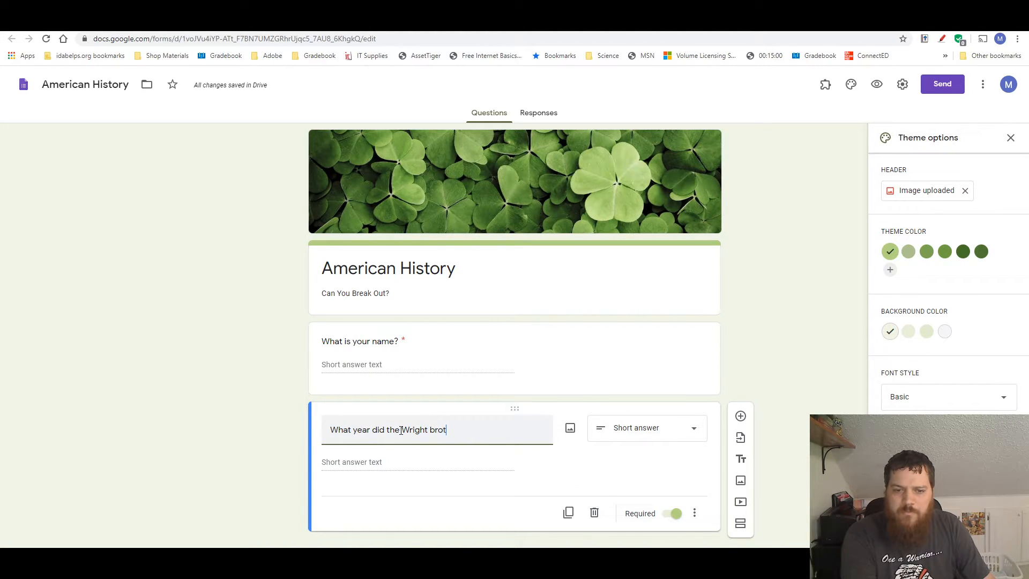
type("hers")
type("l")
type("fly")
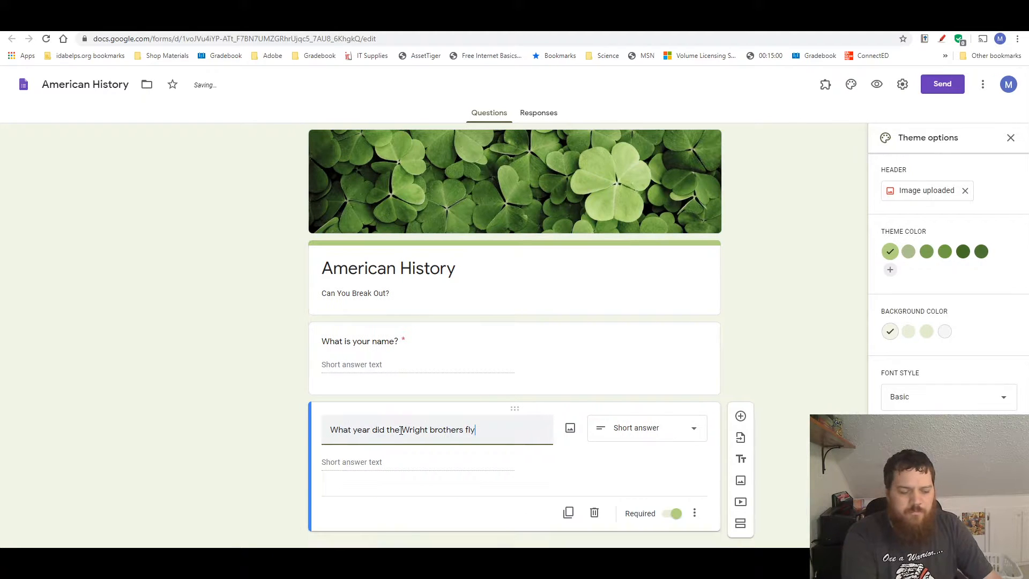
type(" the")
type("ir first po")
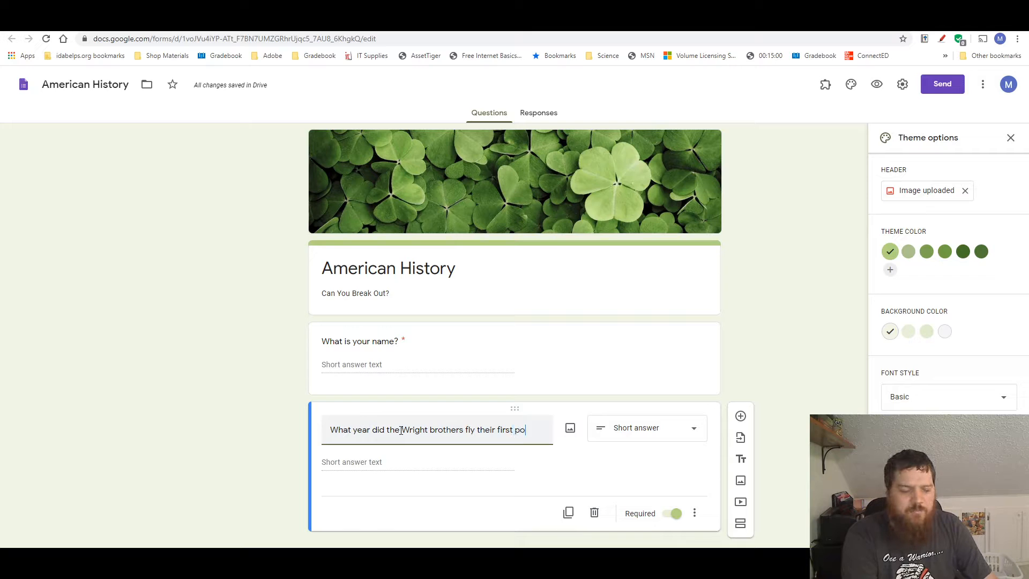
type("wered flight?")
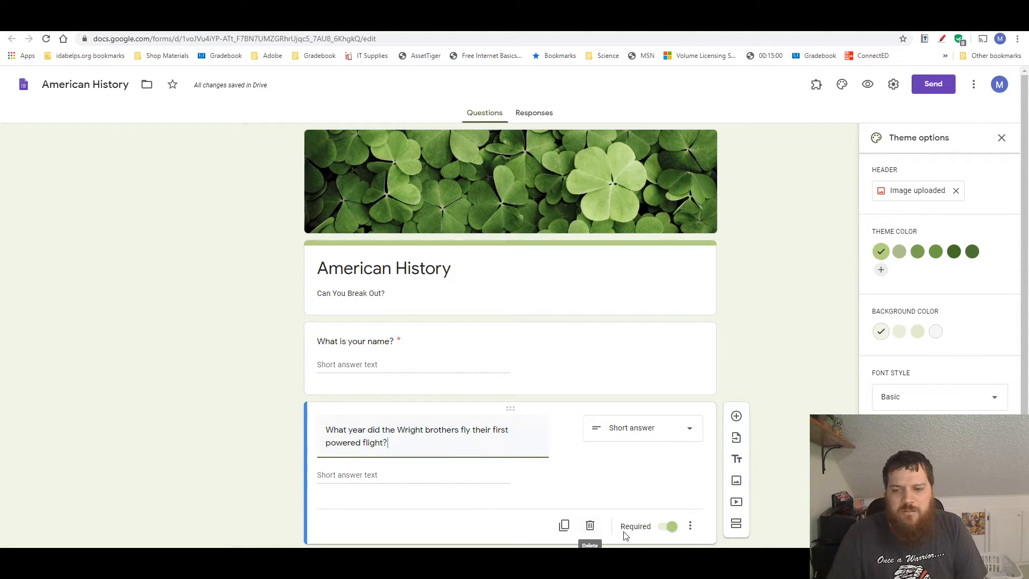
Turn on response validation for the Wright brothers question and append "(All Four Digits)" to its question text
left_click(692, 526)
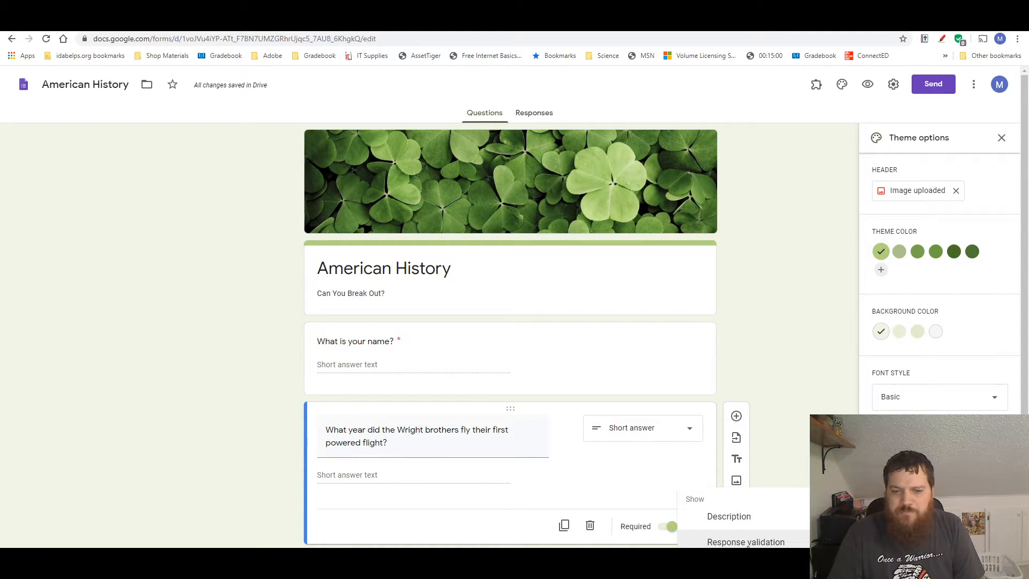
left_click(746, 543)
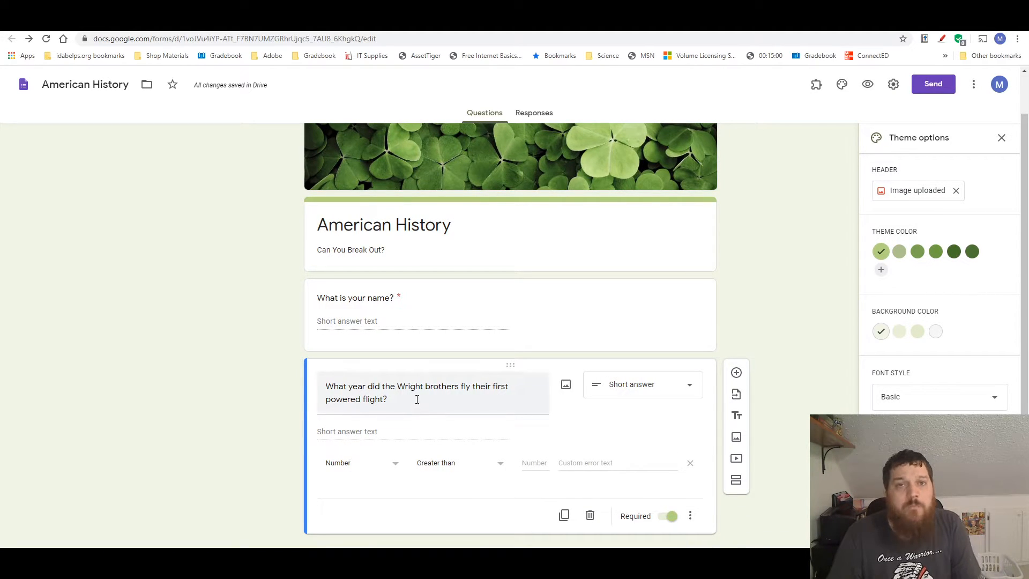
left_click(417, 398)
left_click(417, 398)
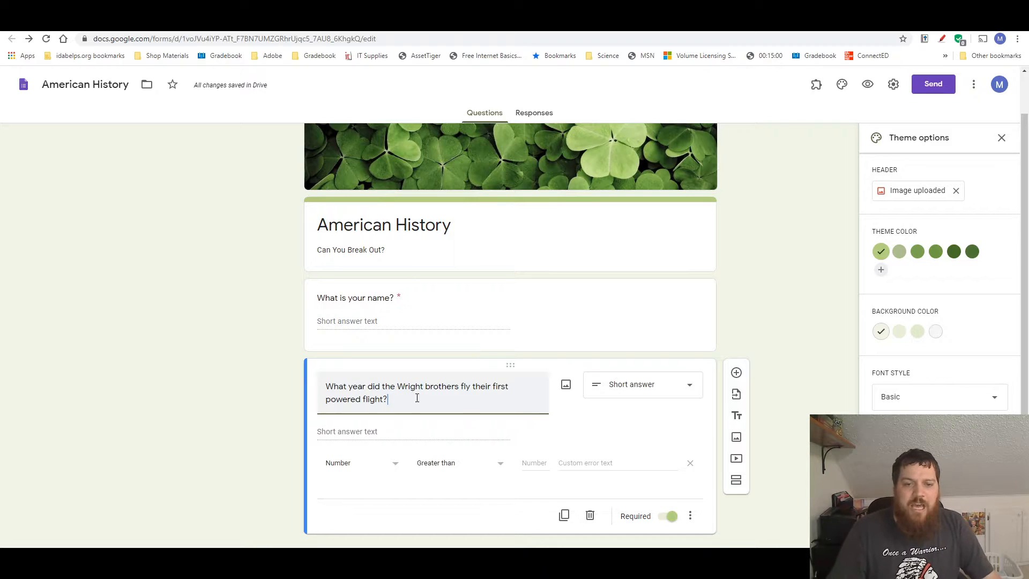
type("(")
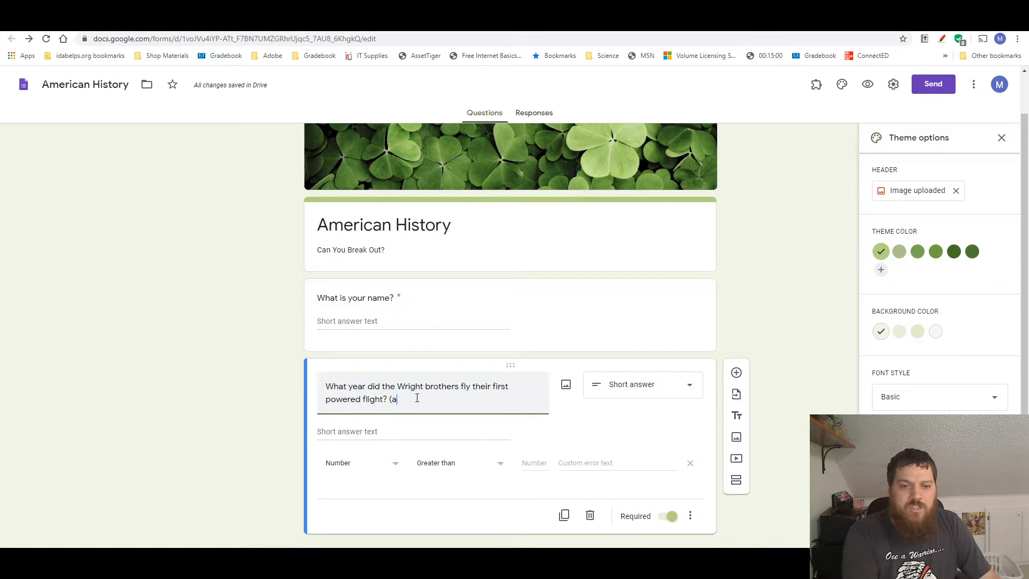
type("All Four D")
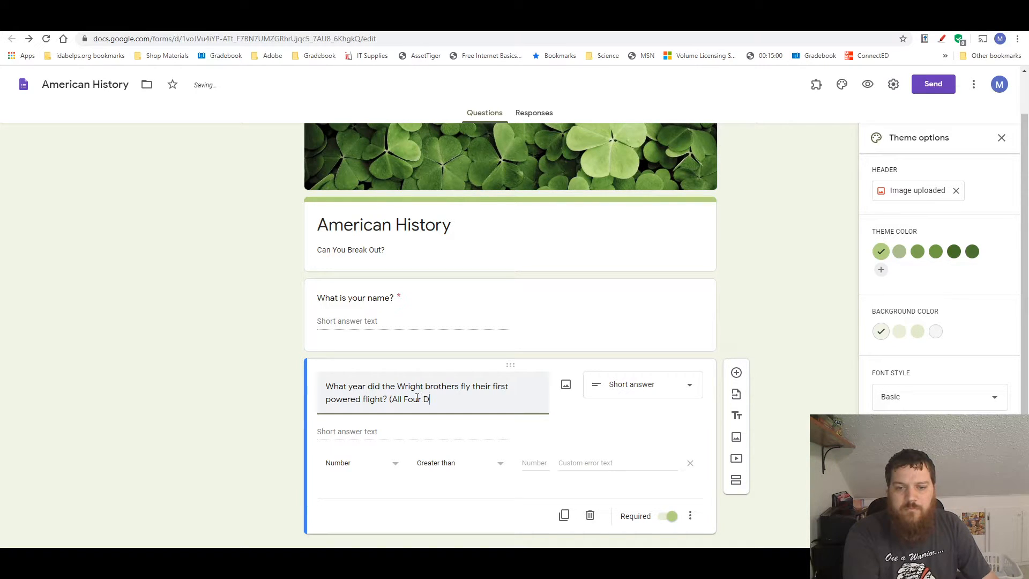
type("igits)")
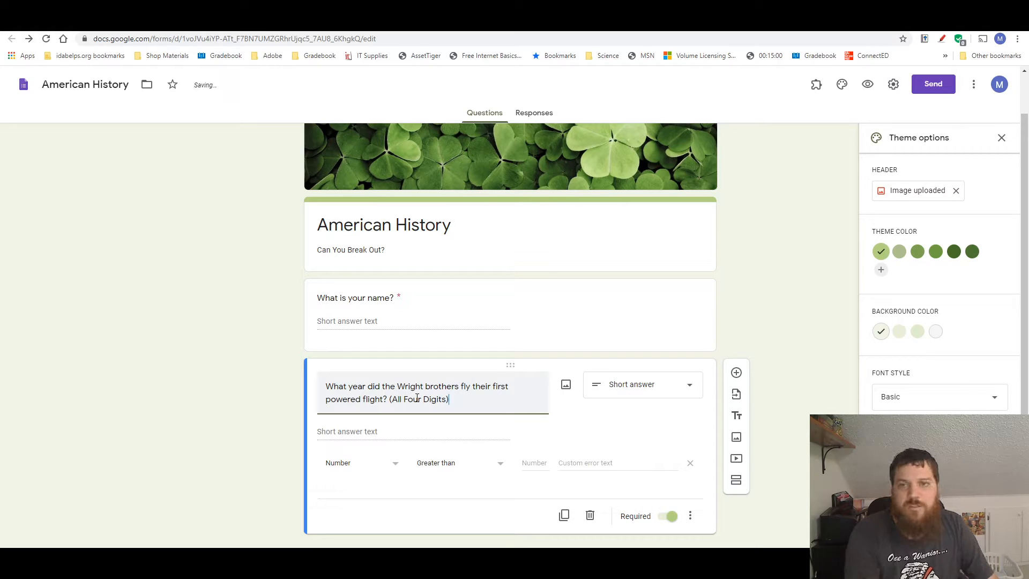
Set the Wright brothers question's validation rule to a number equal to 1903
left_click(427, 463)
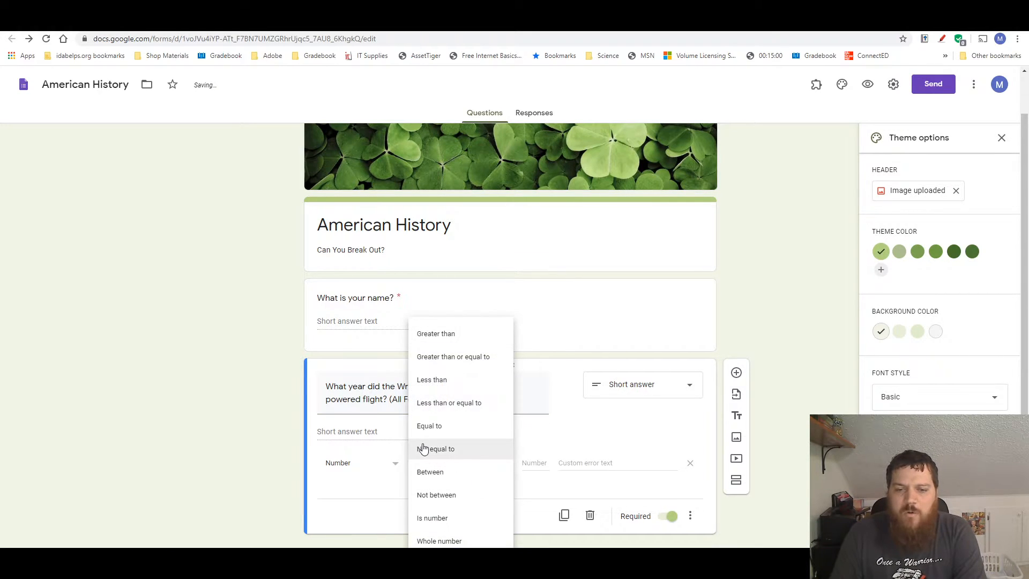
left_click(460, 432)
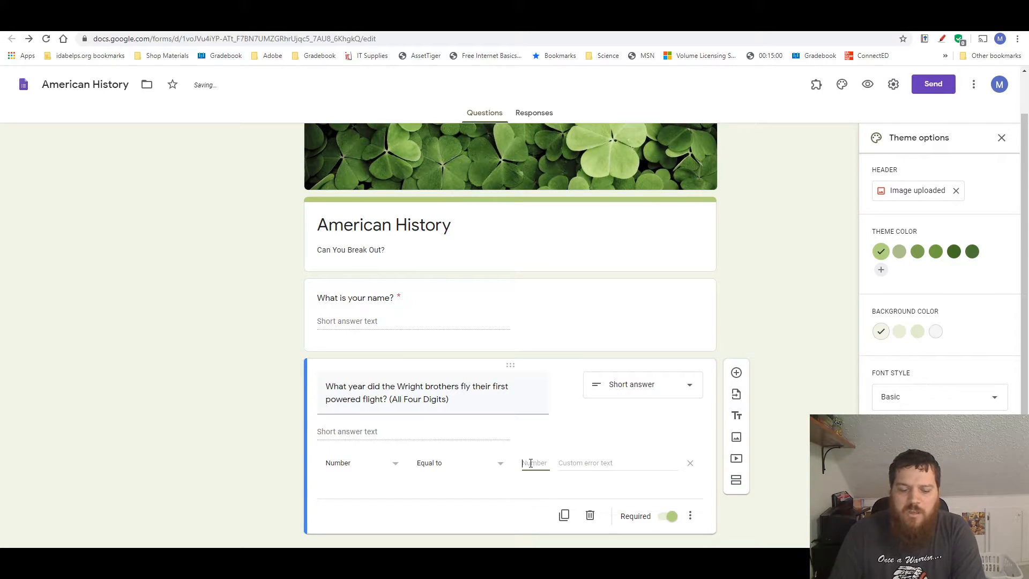
type("1903")
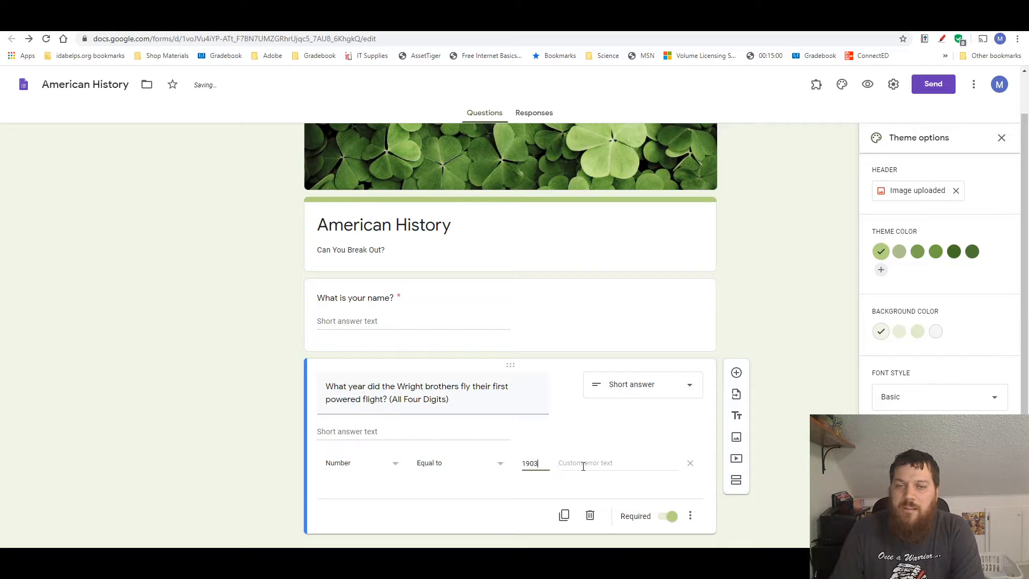
left_click(589, 464)
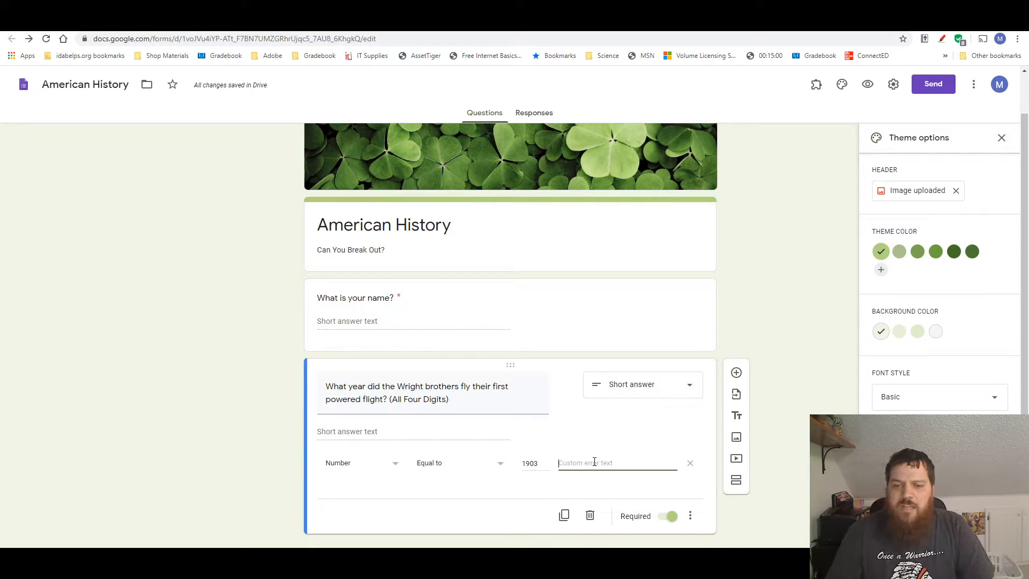
Preview the form, test the Wright brothers question with the wrong answer 1910, and return to the editor
left_click(545, 118)
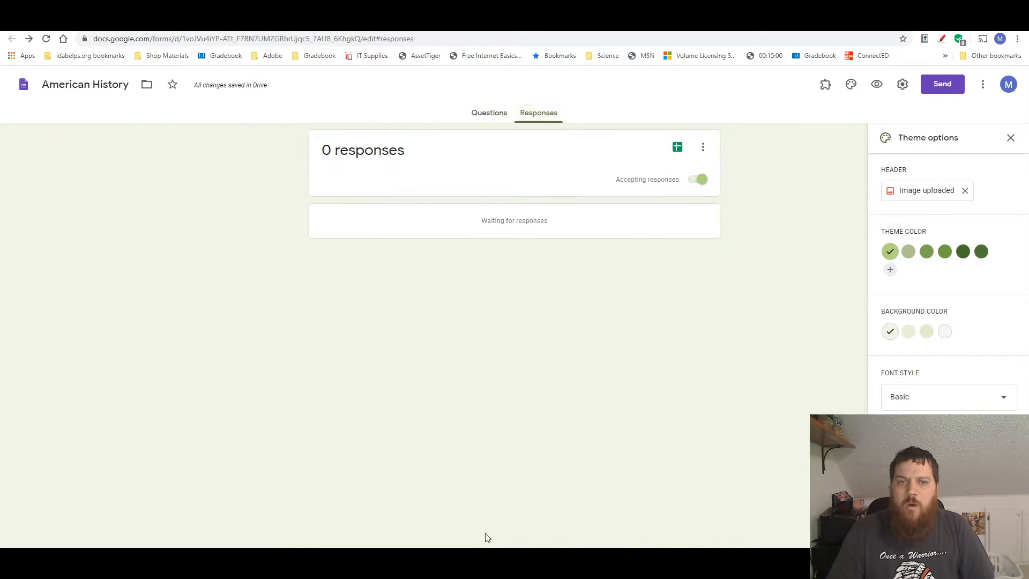
left_click(492, 111)
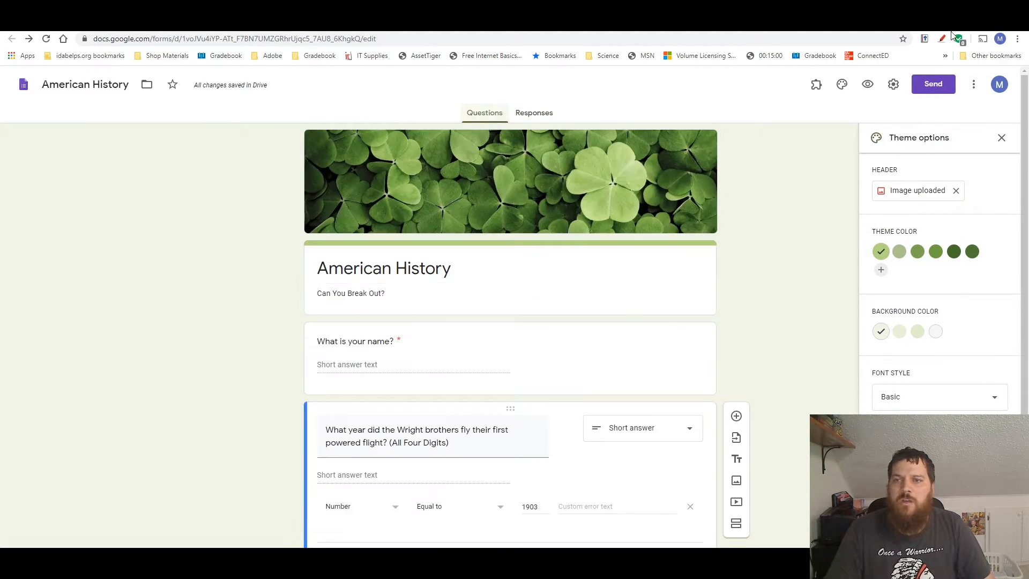
left_click(868, 85)
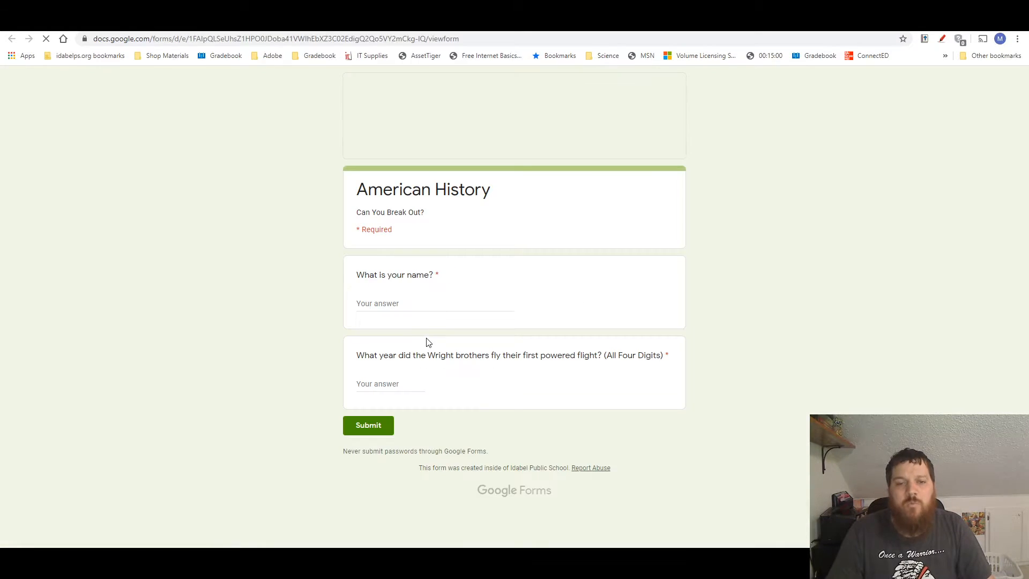
left_click(365, 387)
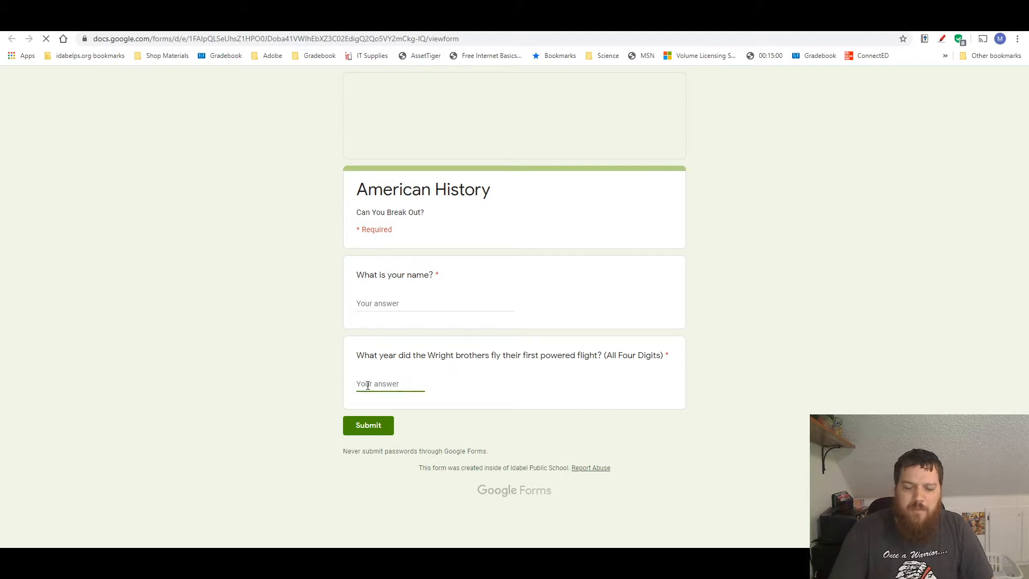
type("1910")
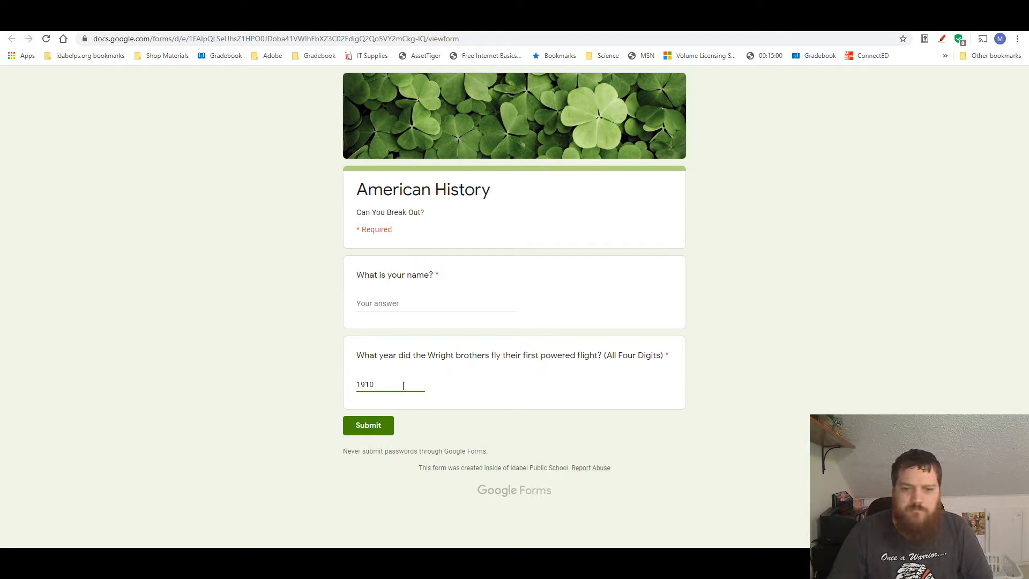
left_click(382, 426)
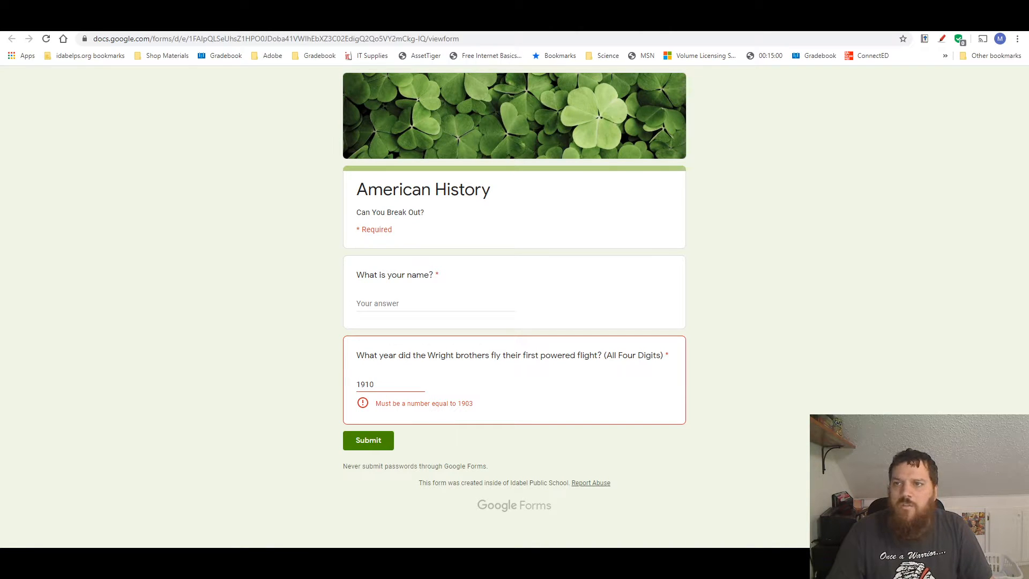
left_click(890, 22)
left_click(568, 100)
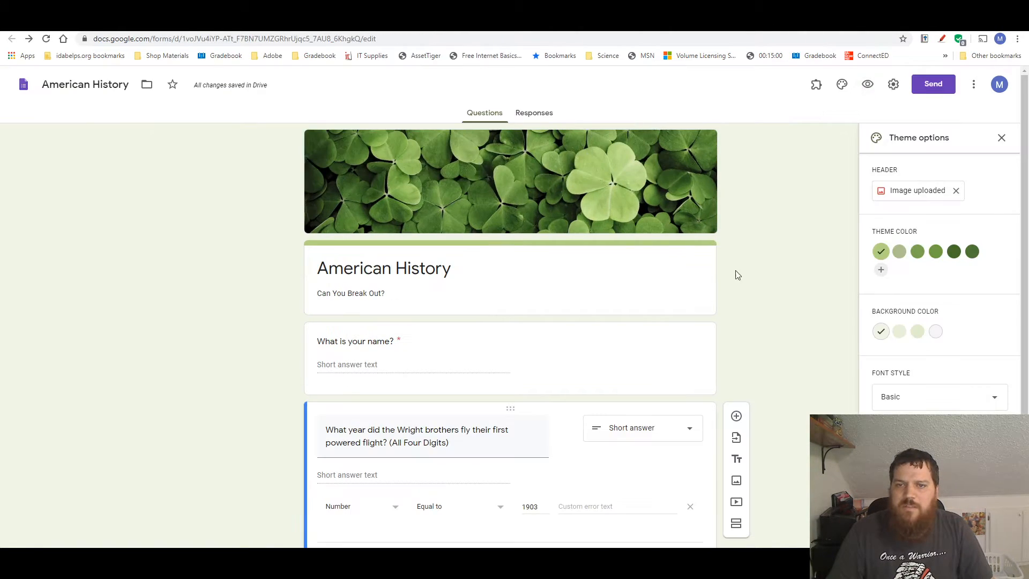
Set the custom error text of the Wright brothers question's validation to "Keep Trying!"
left_click(574, 506)
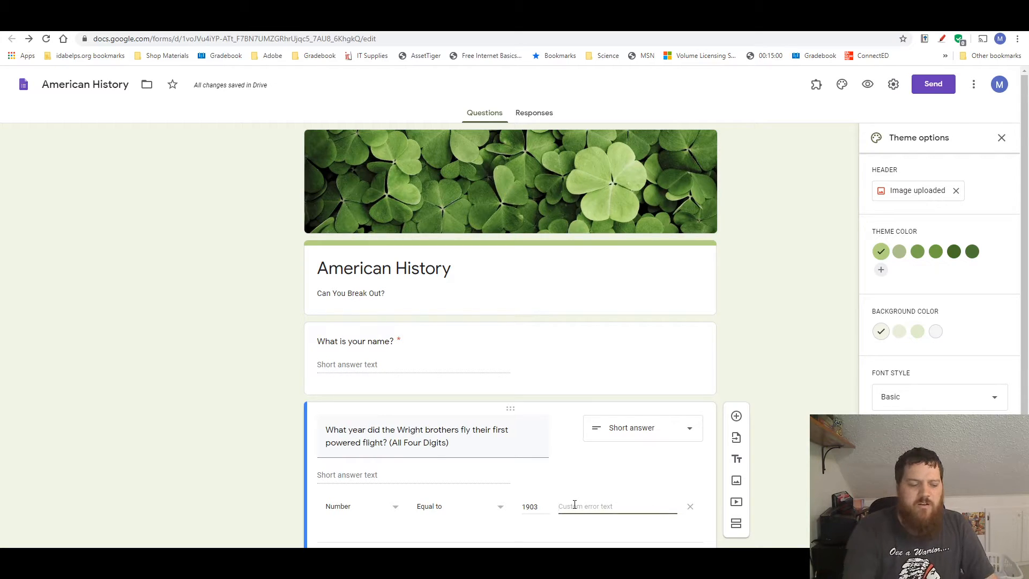
type("Keep")
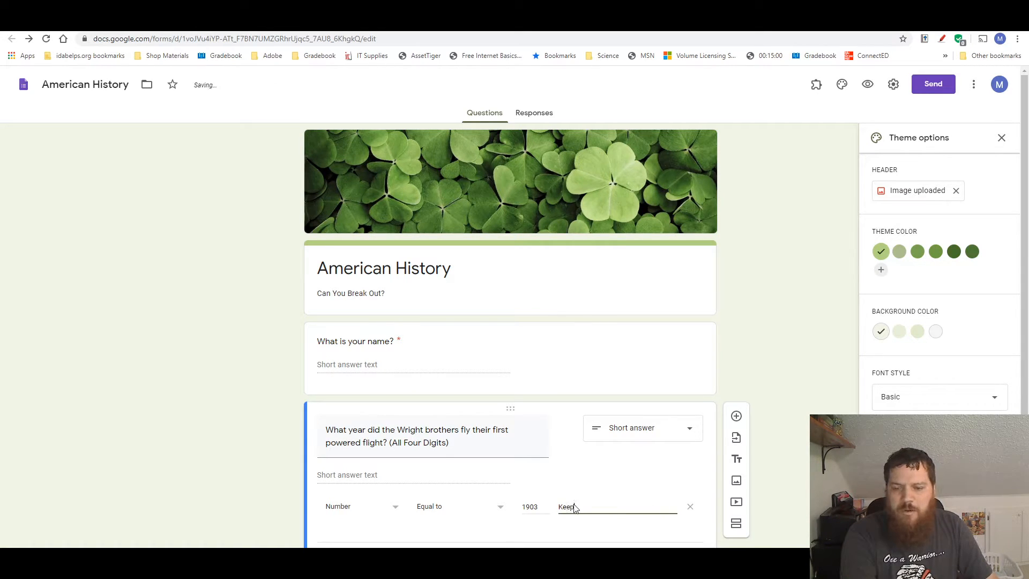
type(" Trying!")
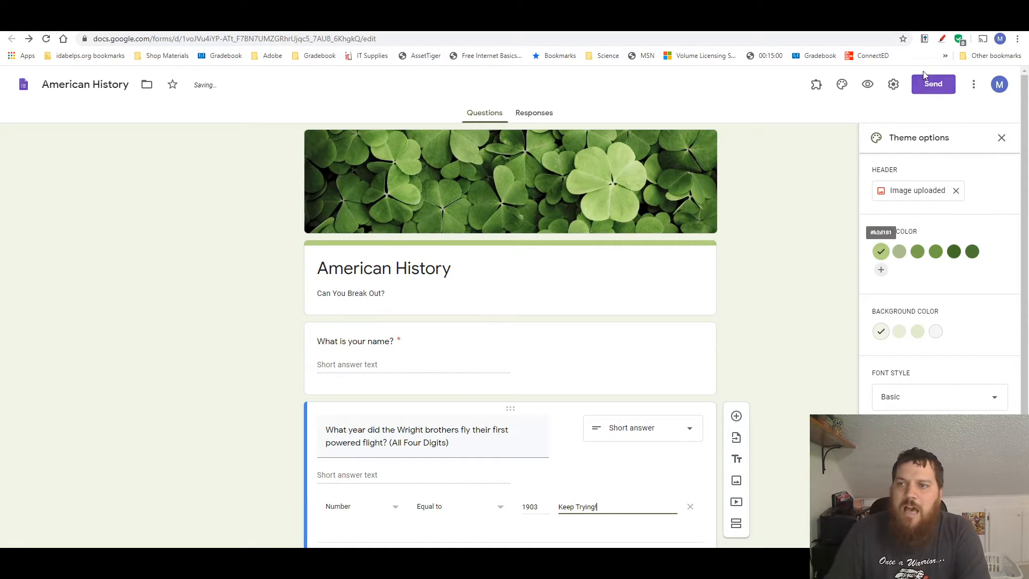
Preview the form again to check the custom error text with the wrong answer 1910, and close the preview
left_click(868, 84)
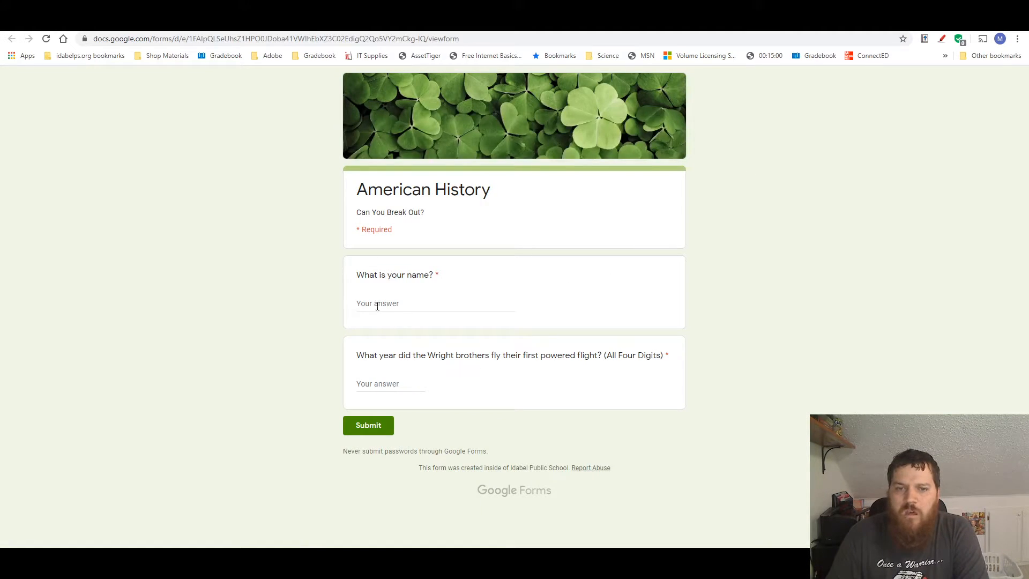
left_click(359, 381)
type("1910")
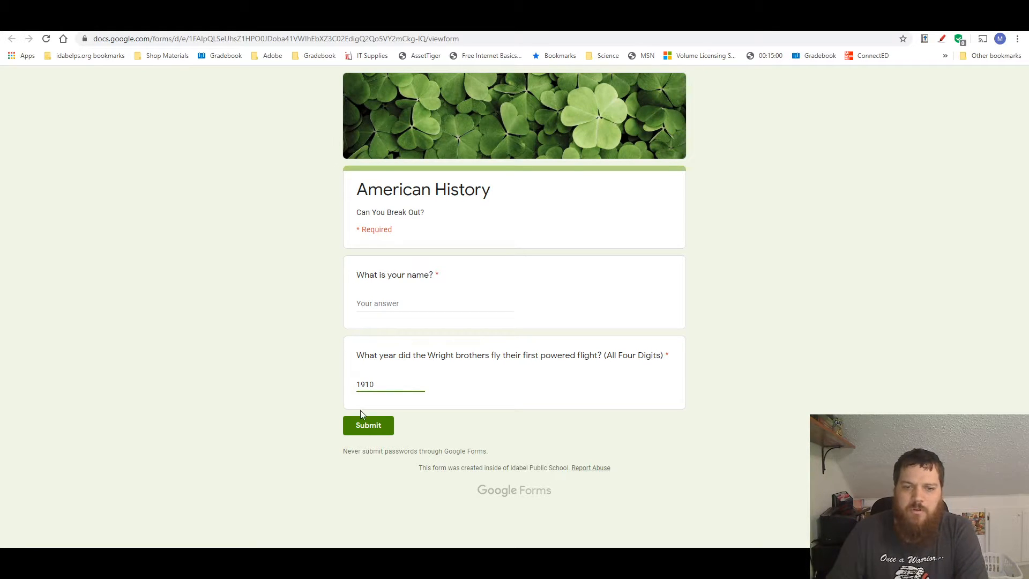
left_click(368, 422)
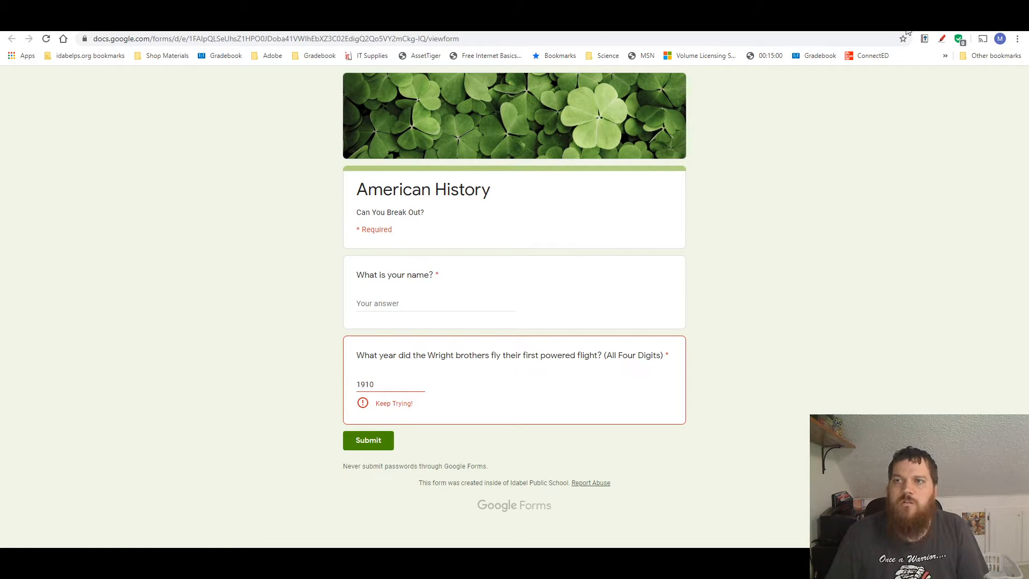
key("ctrl+w")
left_click(570, 100)
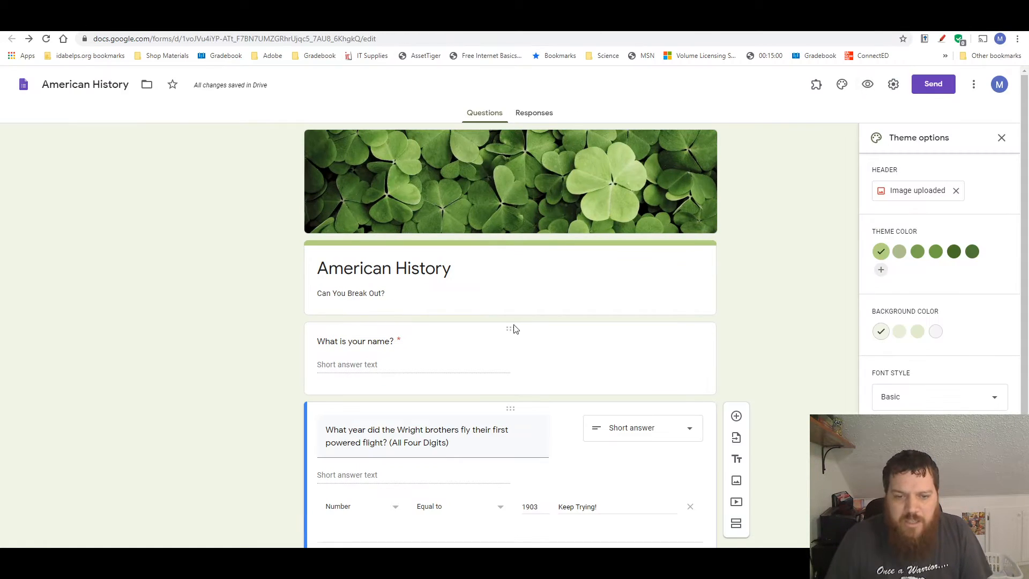
Add a third question below the Wright brothers question and make it a short answer
scroll(513, 332, "down", 1)
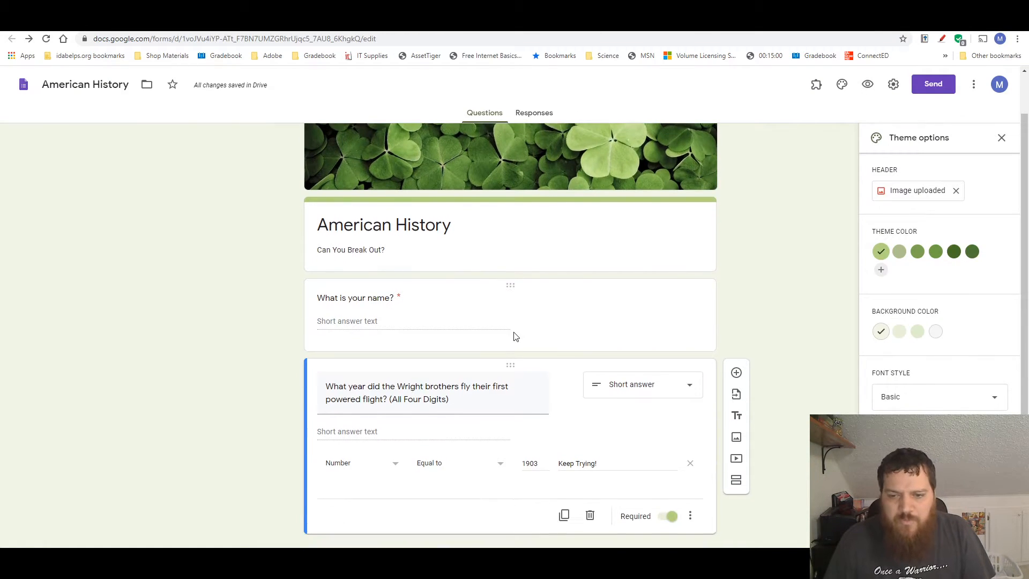
left_click(737, 374)
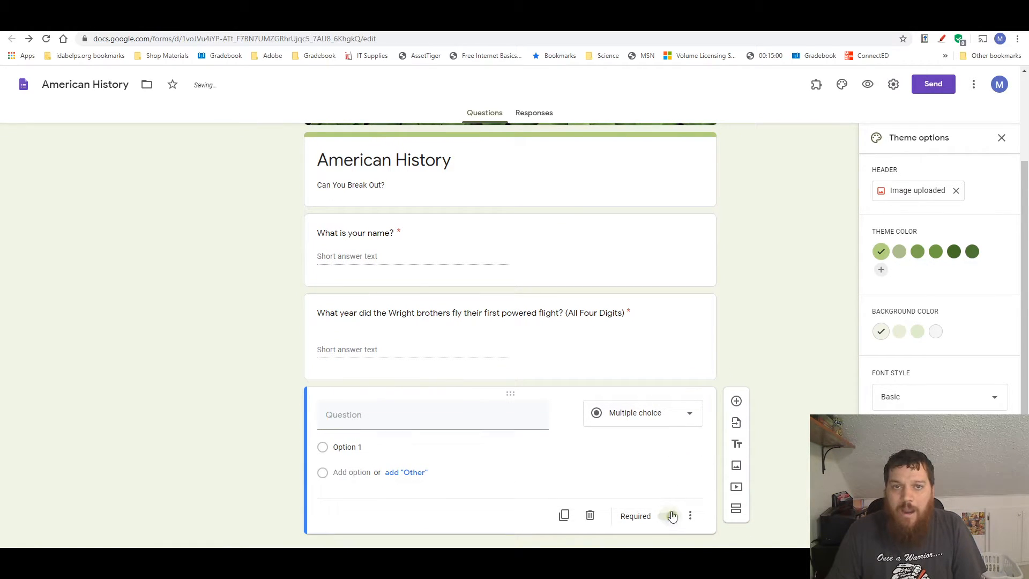
left_click(682, 420)
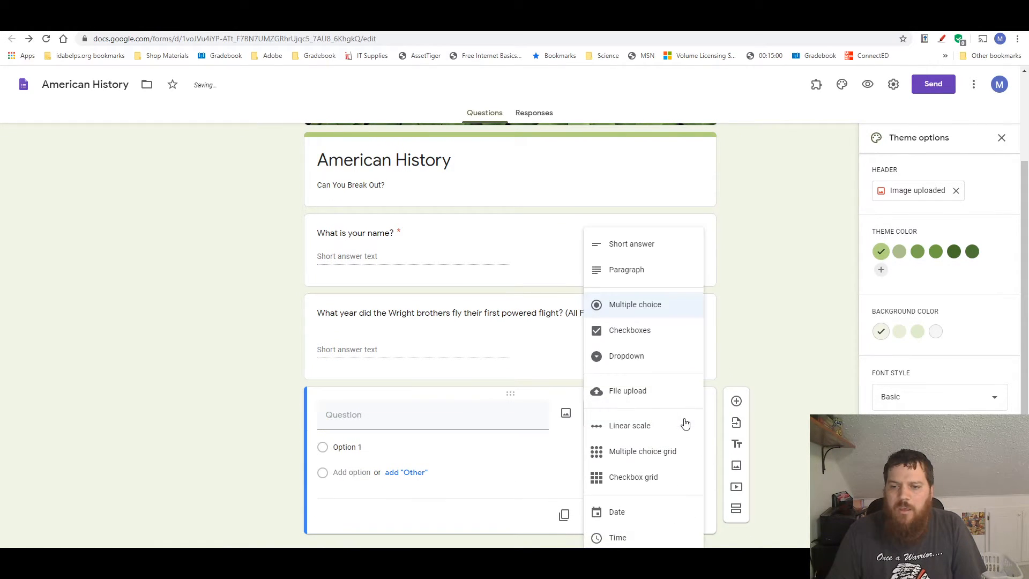
left_click(632, 244)
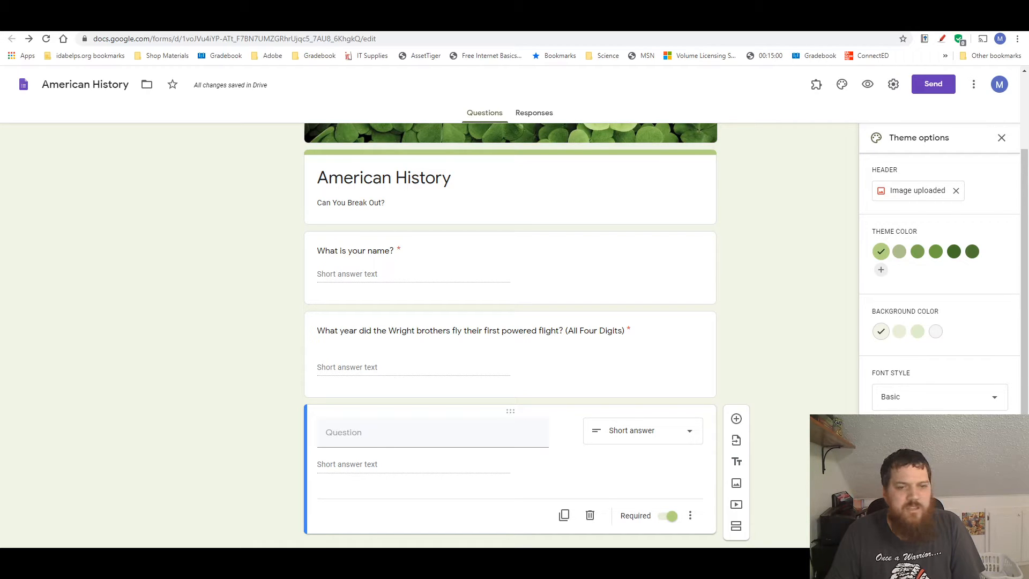
Paste the copied question about the British tax on colonists' paper, including its history.com Townshend Acts link, as the third question's text
left_click(325, 435)
right_click(346, 432)
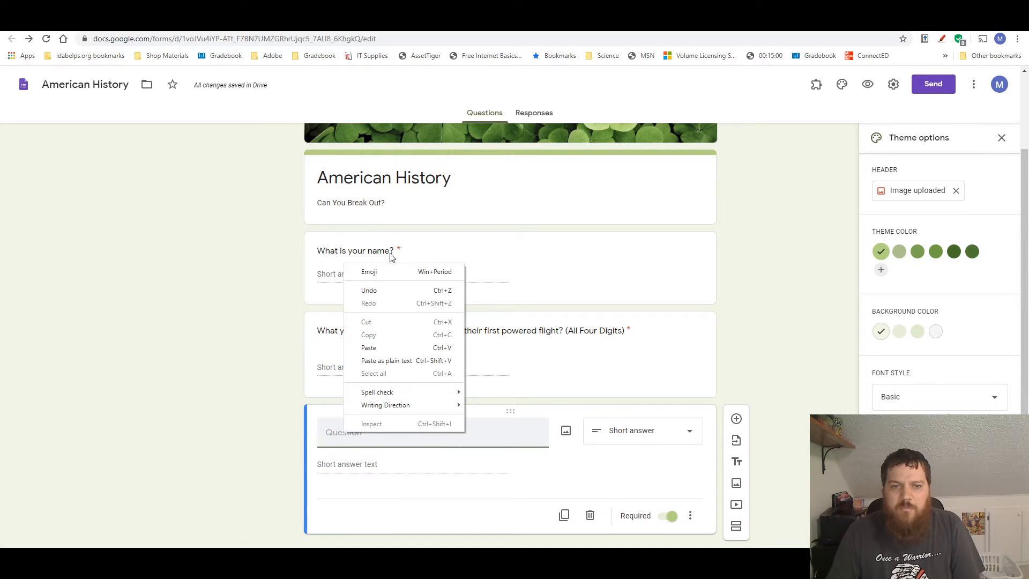
left_click(380, 347)
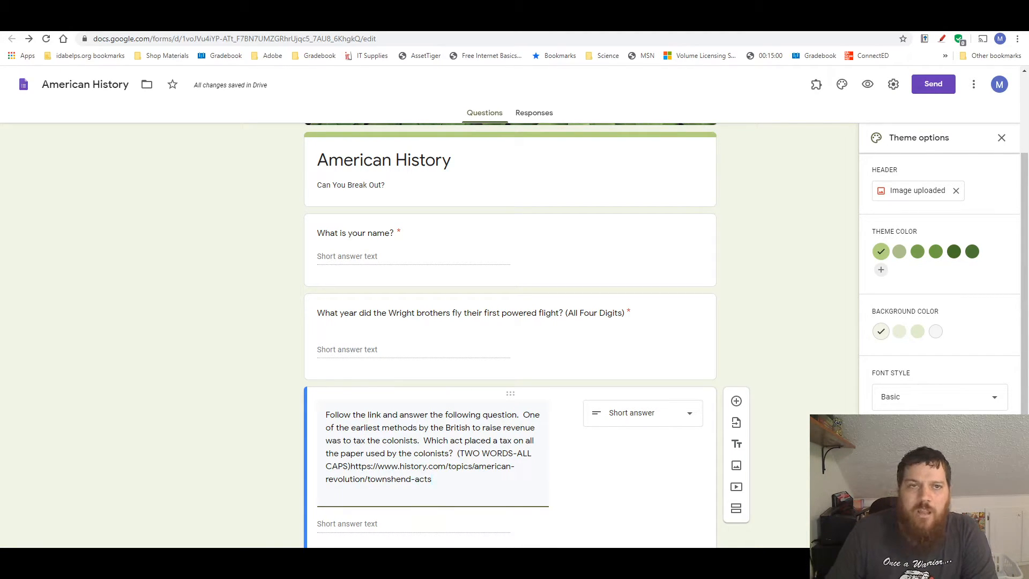
key("ctrl+Tab")
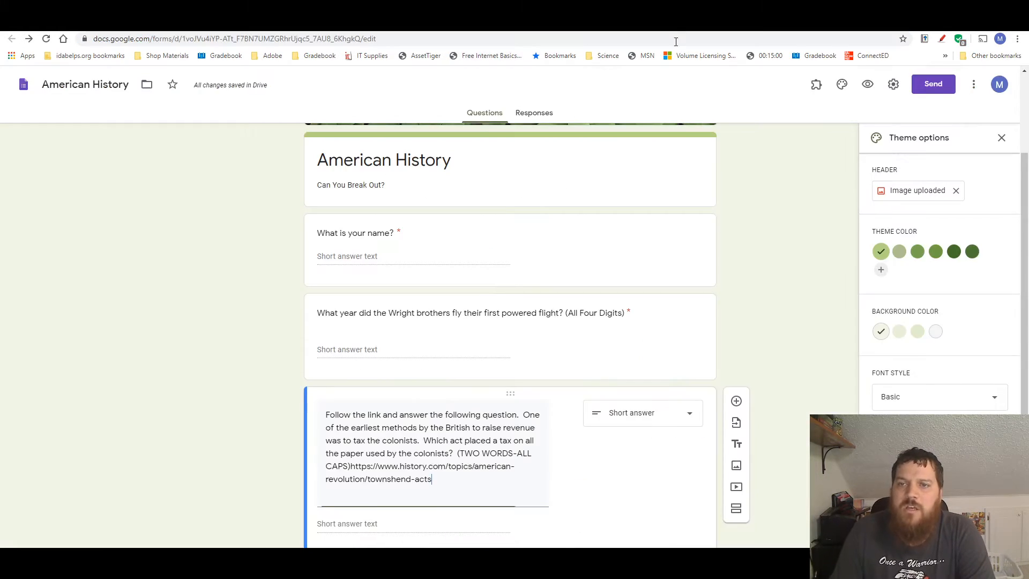
Turn on response validation for the third question about the tax on paper
scroll(489, 302, "down", 1)
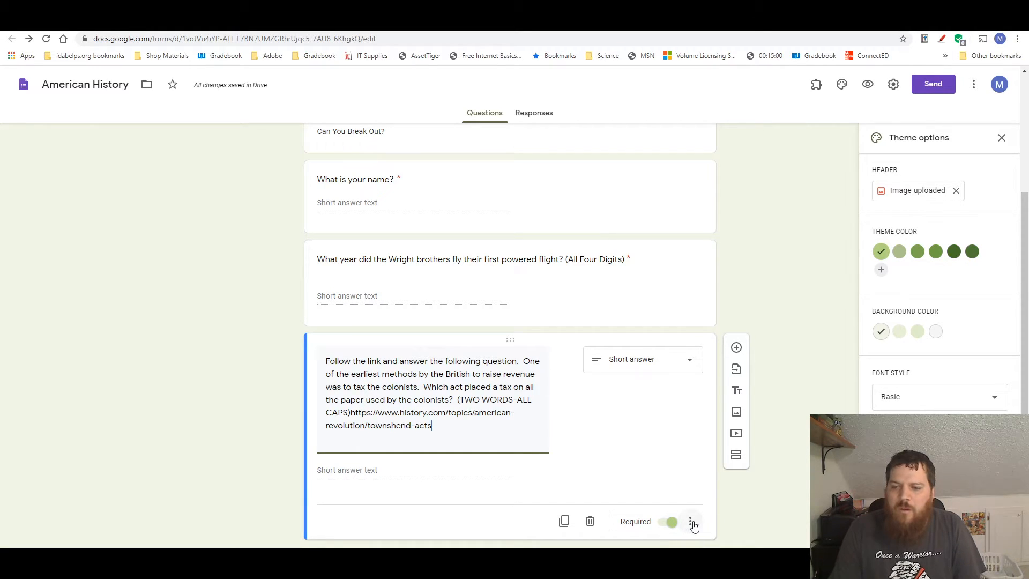
left_click(691, 523)
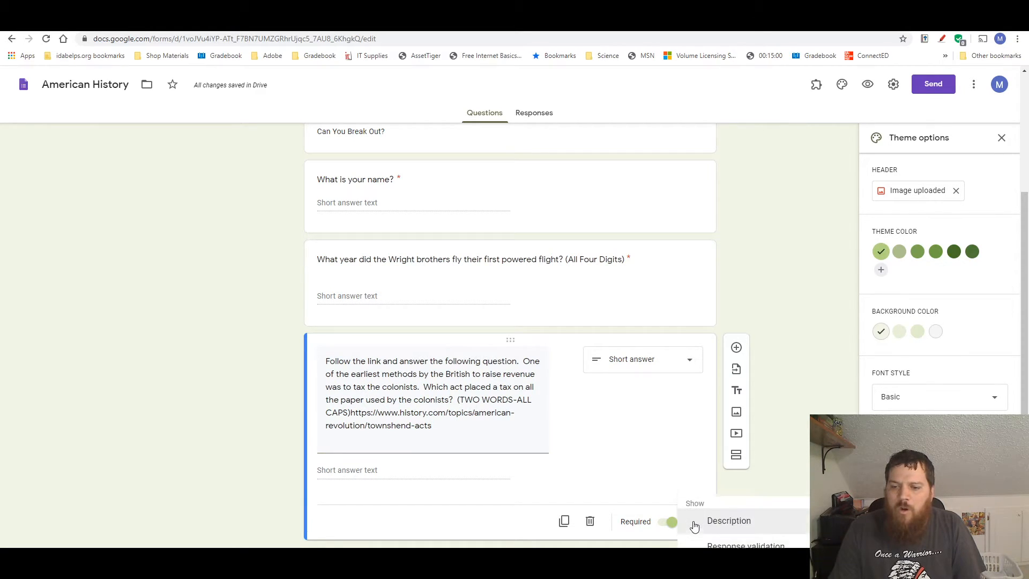
left_click(725, 542)
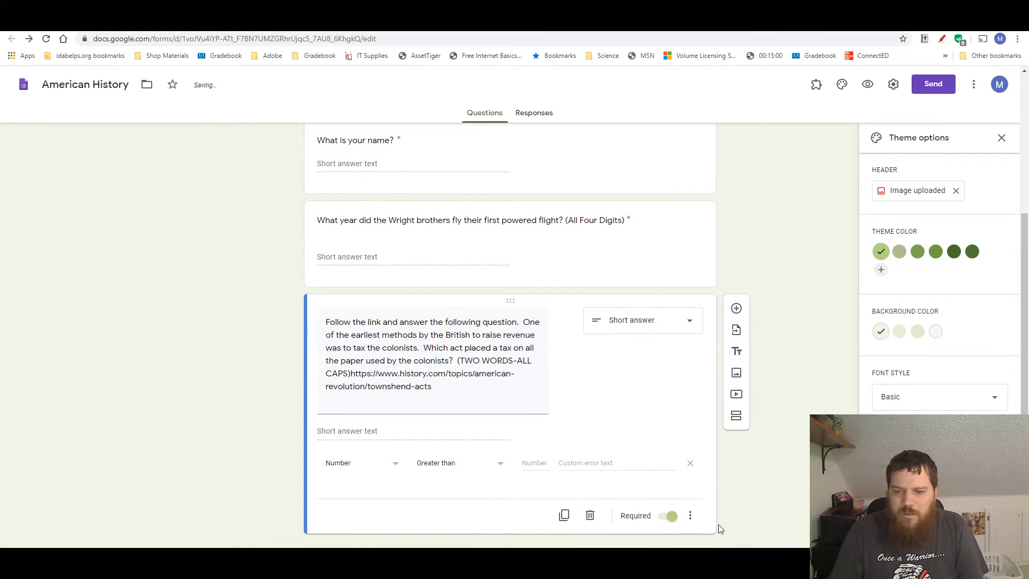
left_click(690, 515)
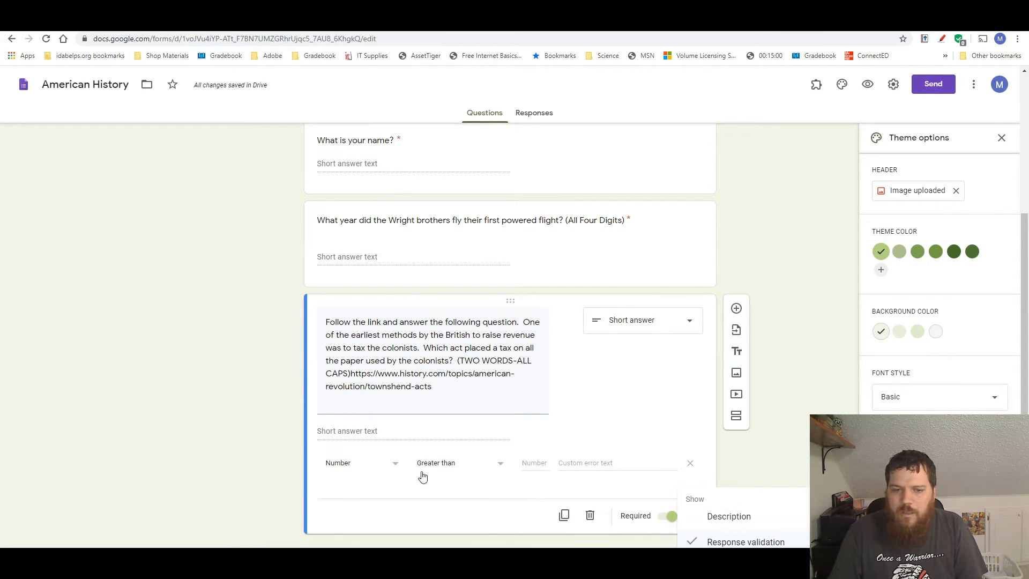
Set the third question's response validation to text that contains STAMP ACT
left_click(354, 470)
left_click(359, 470)
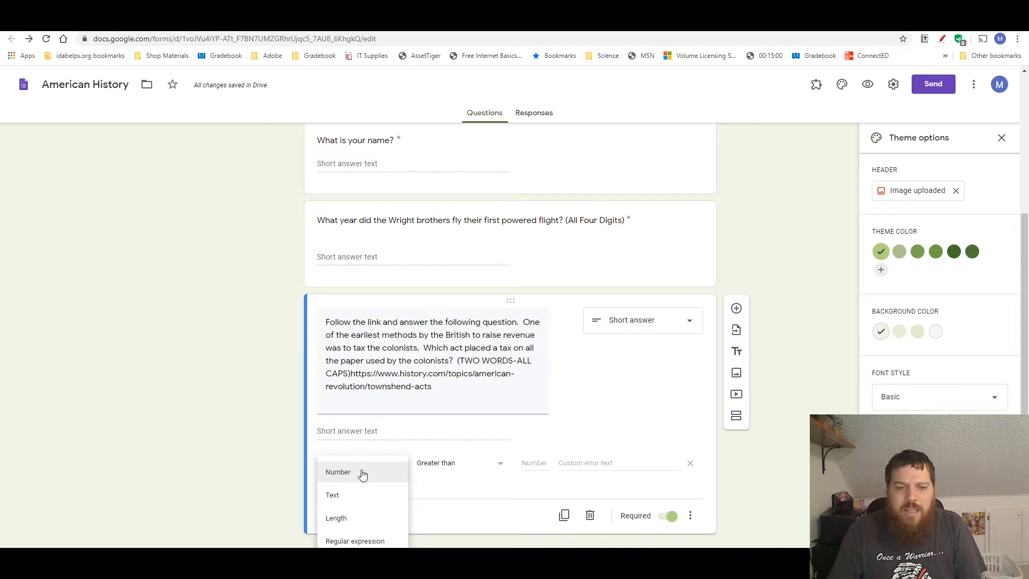
left_click(344, 494)
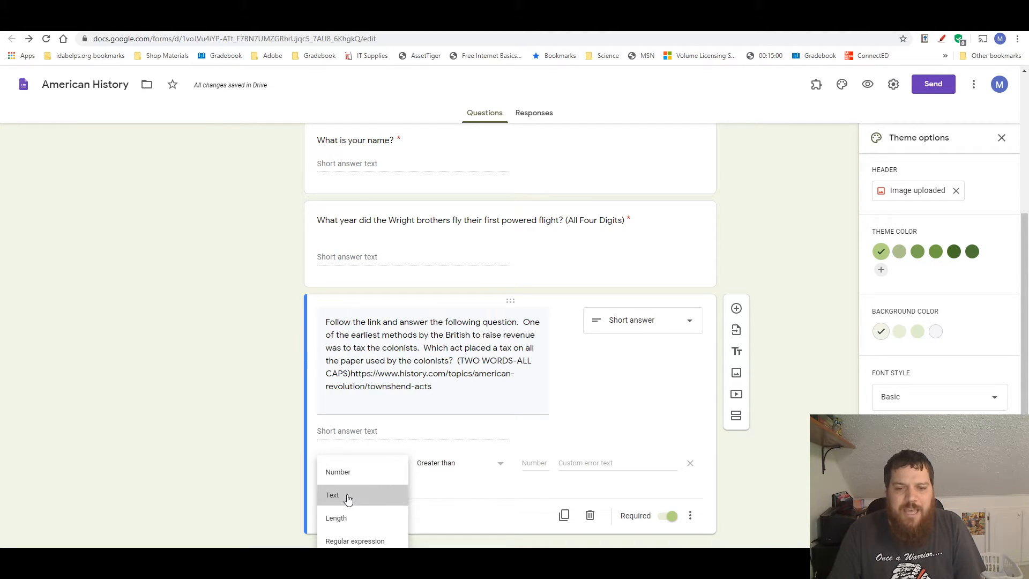
left_click(454, 470)
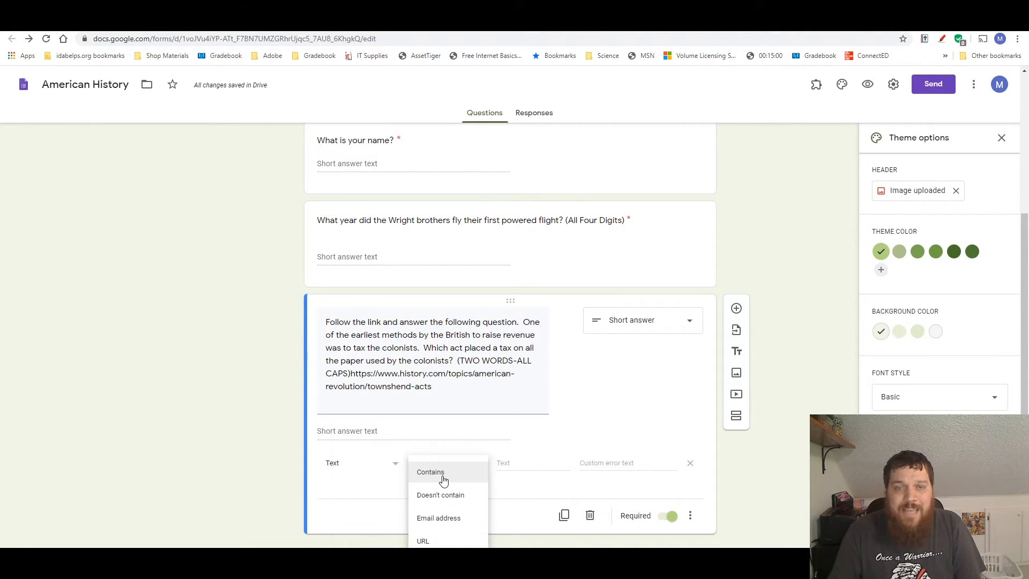
left_click(530, 464)
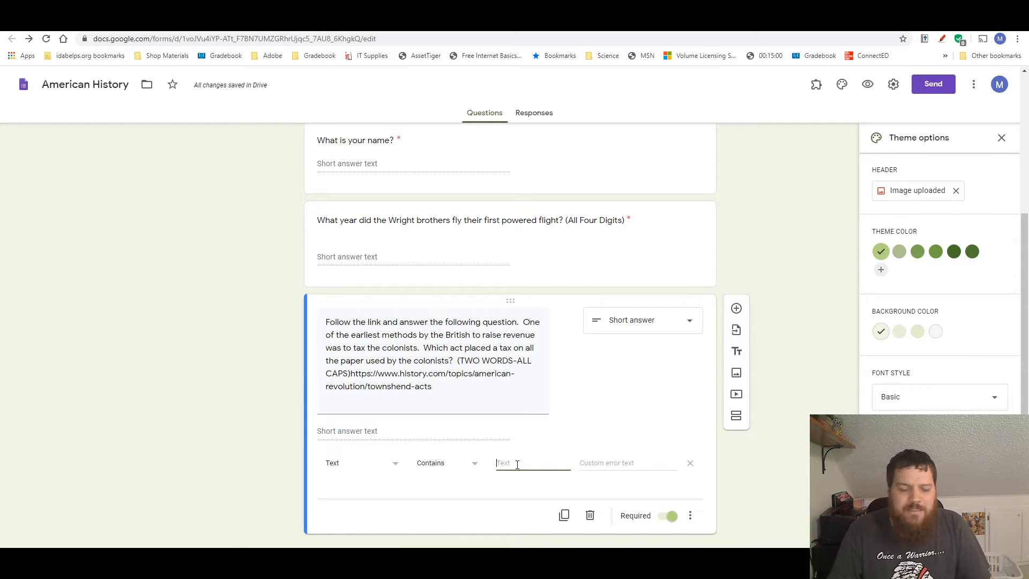
type("STAMP ACT")
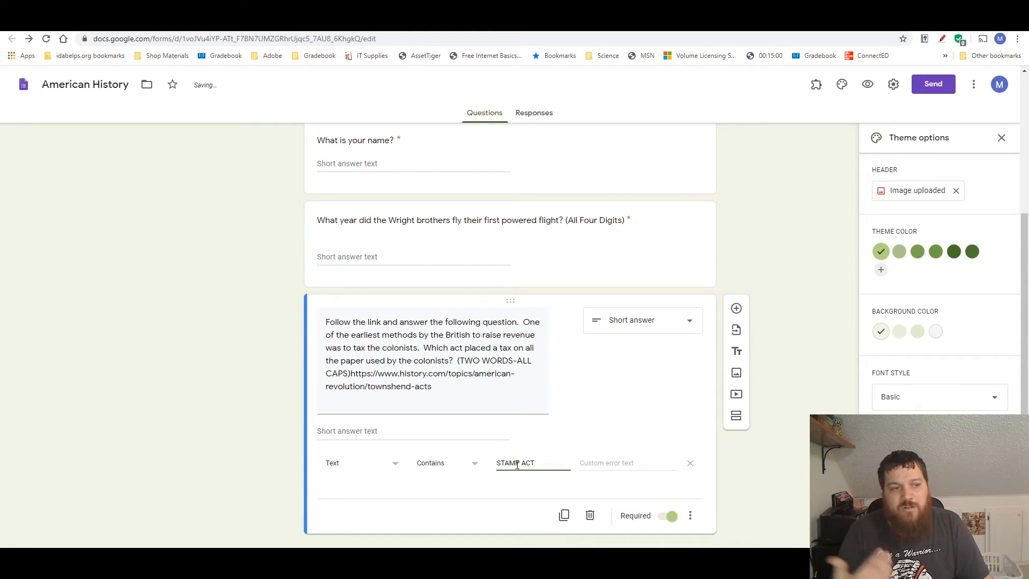
Set the custom error text of the third question's validation to "Keep Trying!"
left_click(620, 462)
type("Keep Tr")
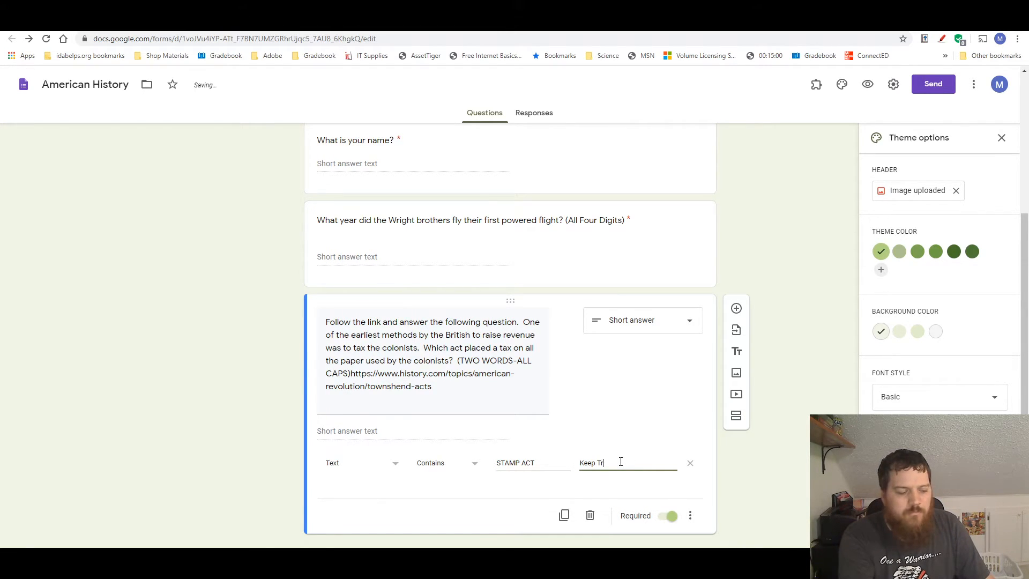
type("ying!")
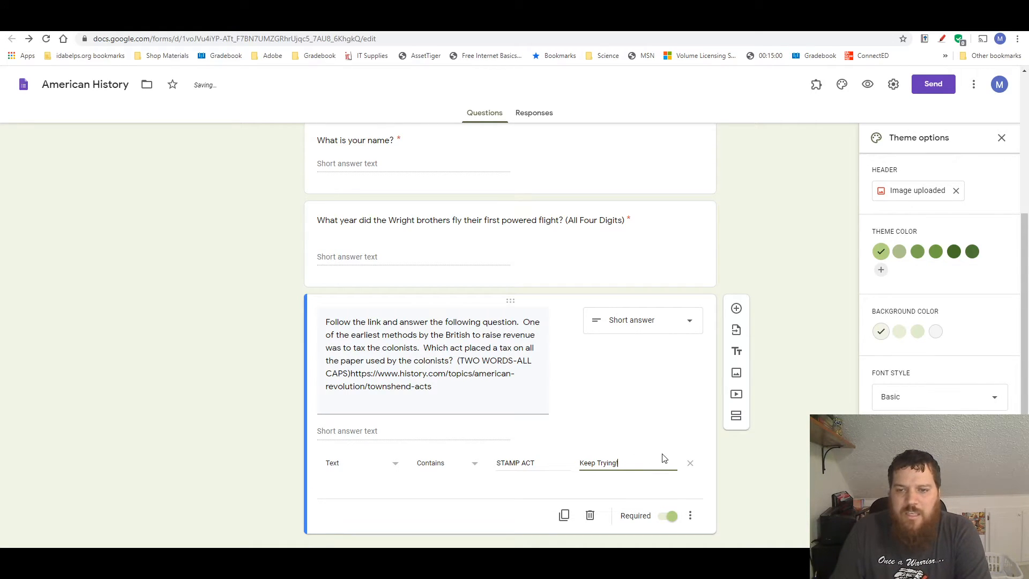
Preview the form and submit it with 1903 for the Wright brothers question and the wrong answer Townshend Act for the paper tax question
scroll(700, 492, "up", 1)
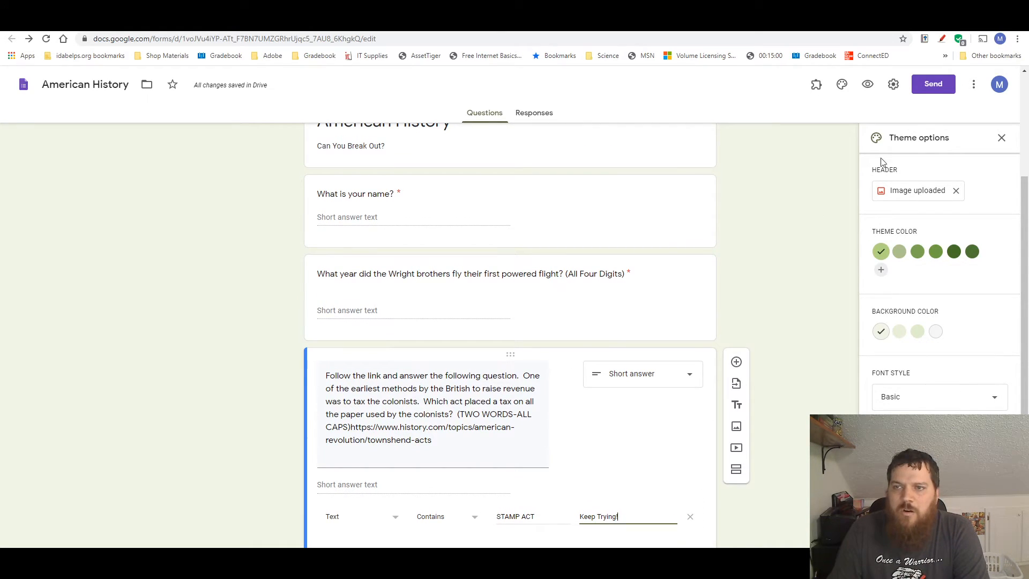
left_click(868, 84)
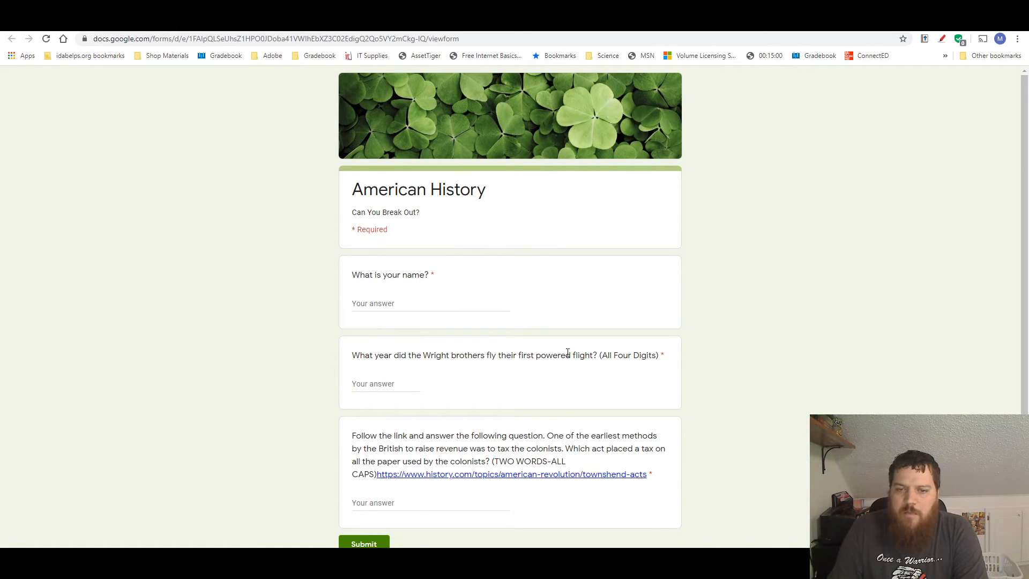
left_click(369, 384)
type("1903")
left_click(365, 503)
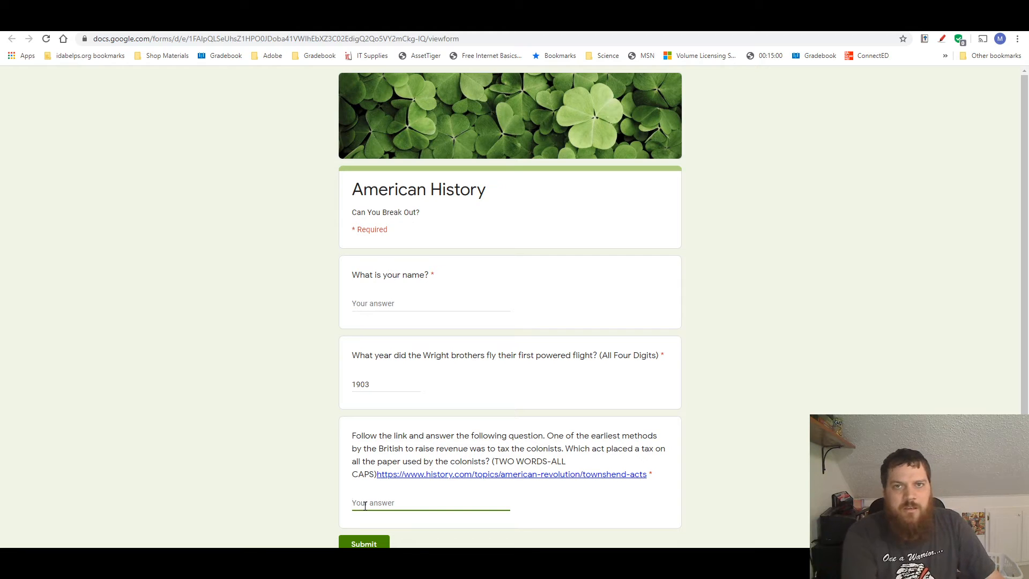
type("T")
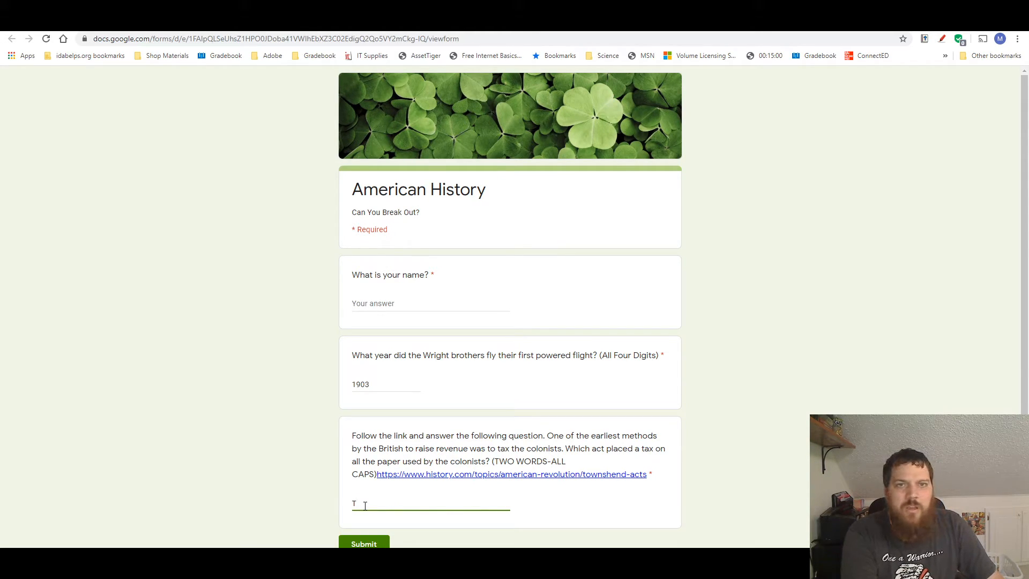
type("ownshend Act")
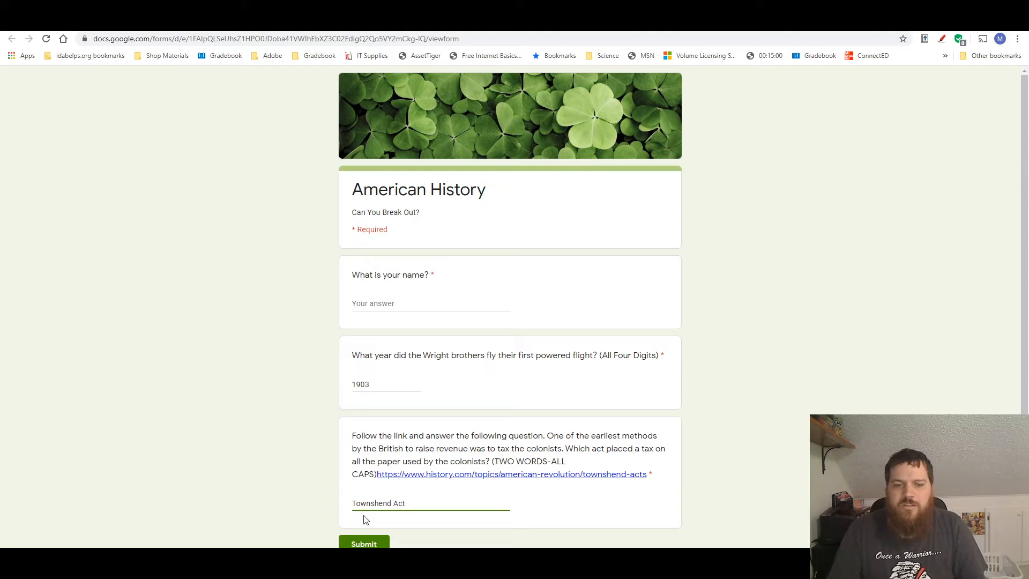
left_click(358, 543)
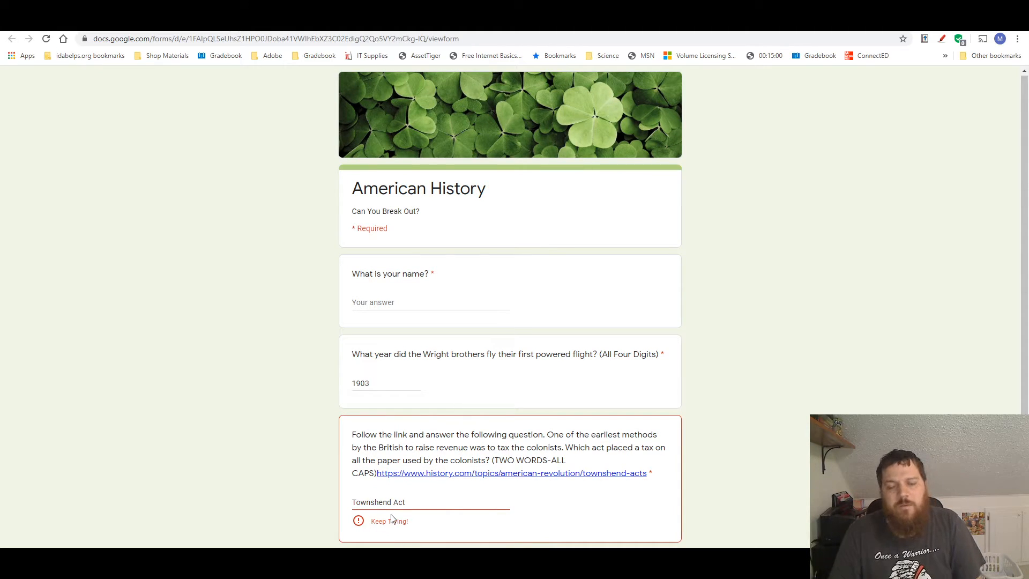
Test the paper tax question with the mixed-case answer Stamp Act, and close the preview
left_click_drag(416, 503, 373, 506)
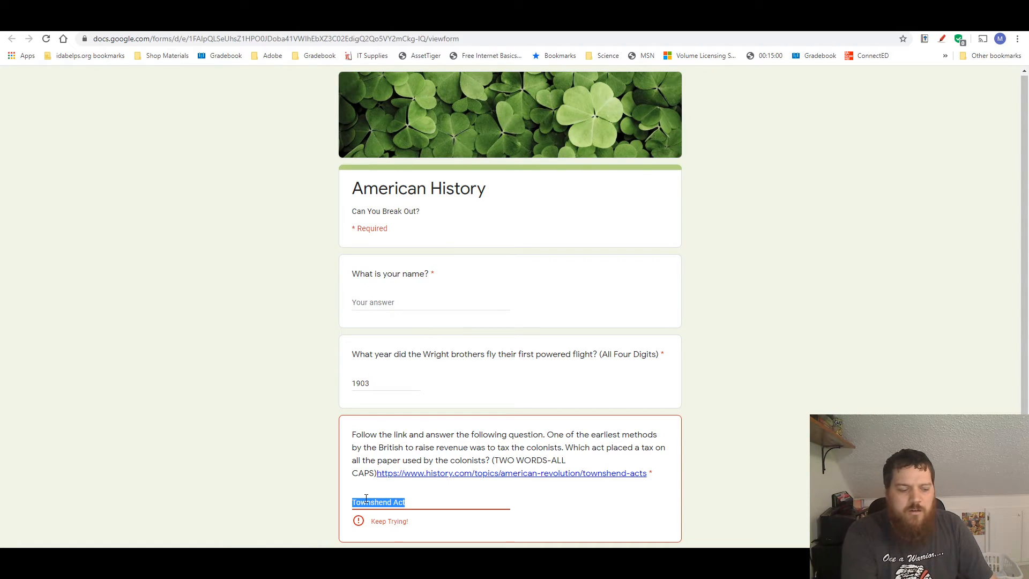
type("Stamp")
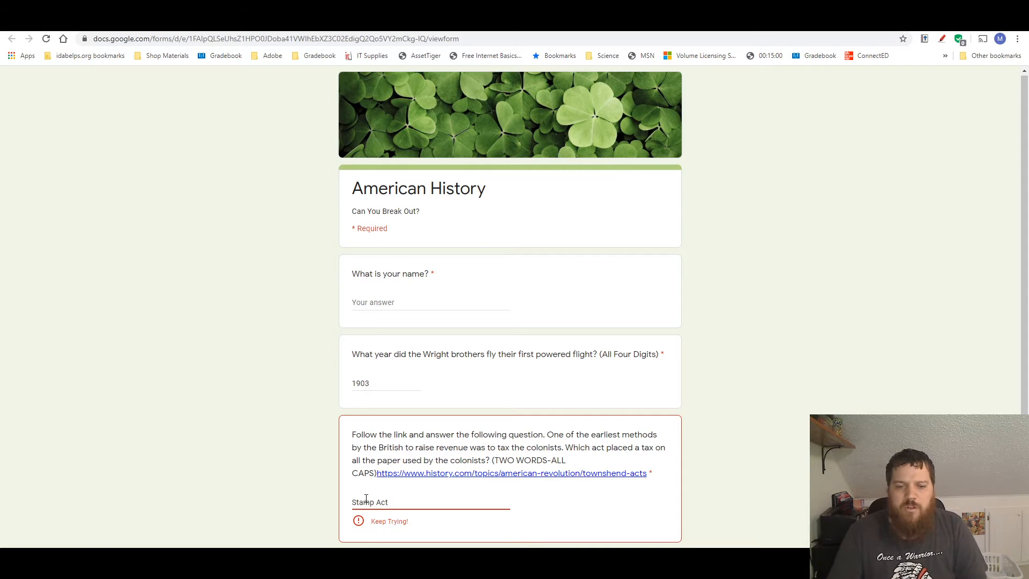
key("Return")
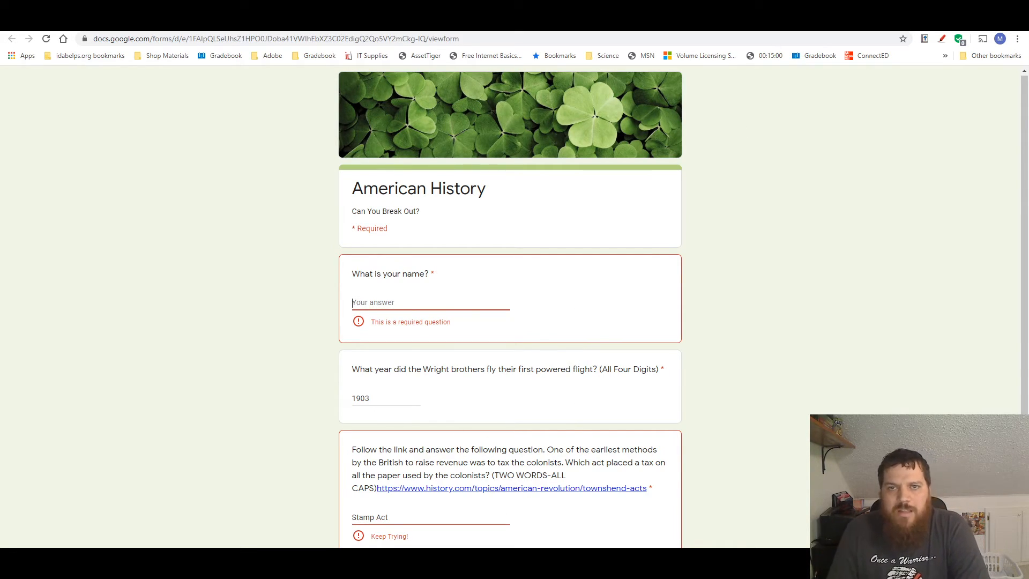
key("ctrl+w")
left_click(574, 97)
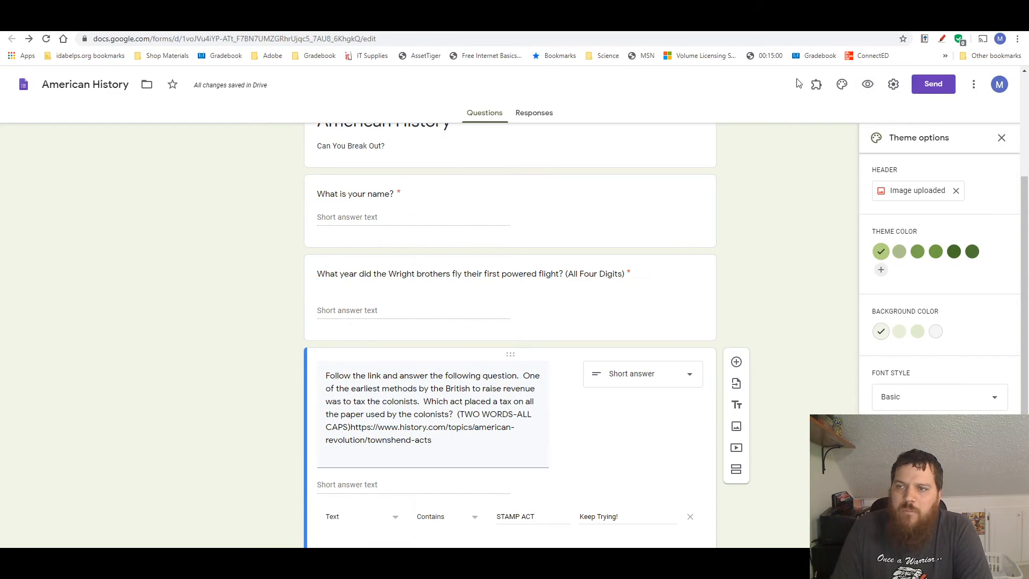
Turn on collecting email addresses in the form settings, review the presentation and quiz options, and save the settings
scroll(645, 179, "up", 1)
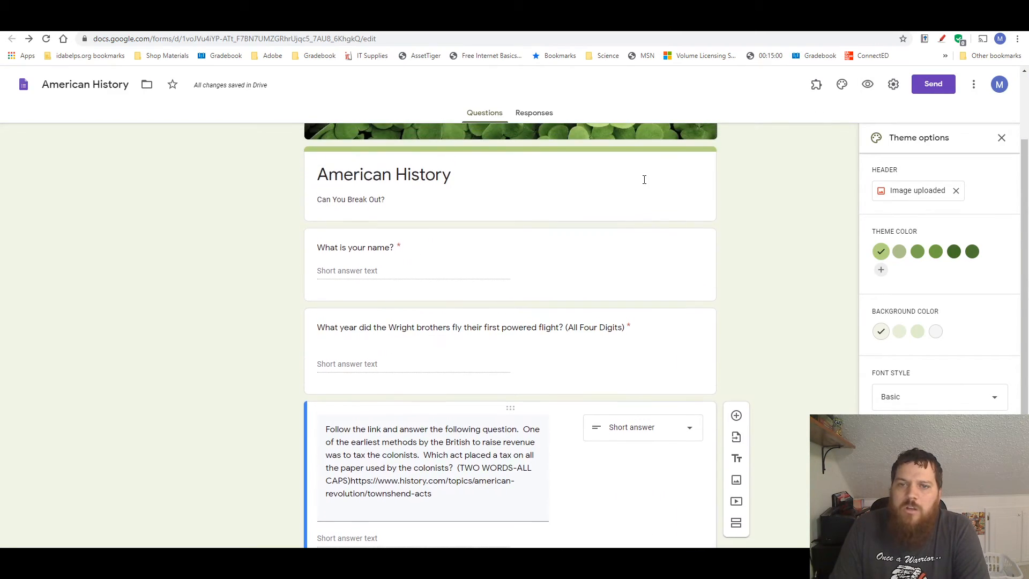
left_click(899, 86)
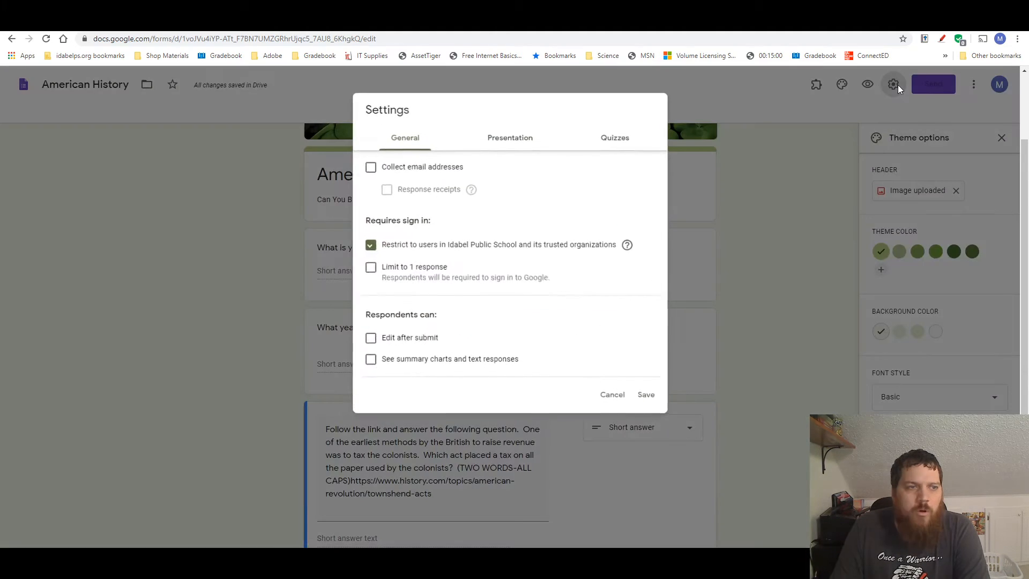
left_click(370, 168)
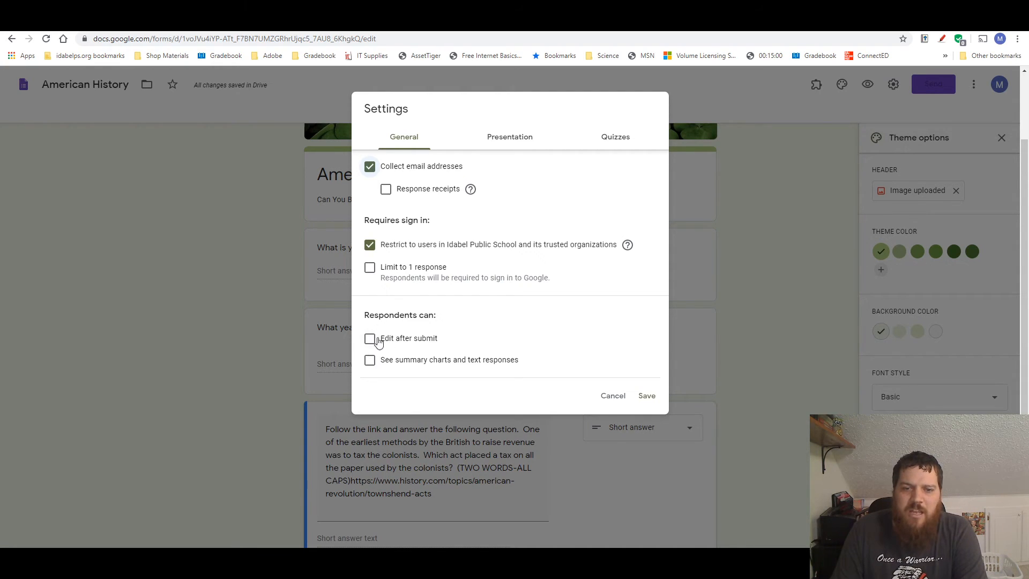
left_click(513, 138)
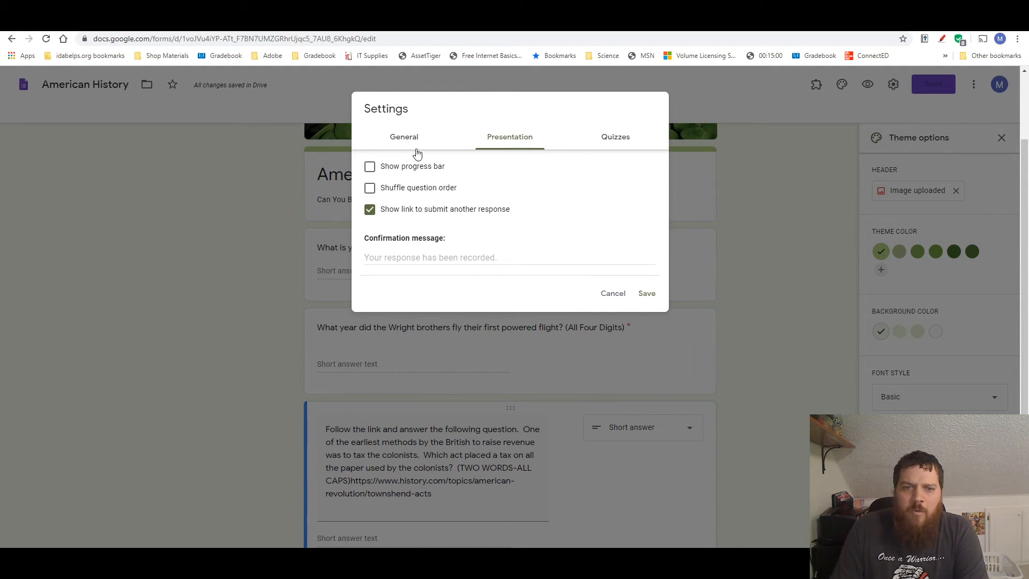
left_click(610, 140)
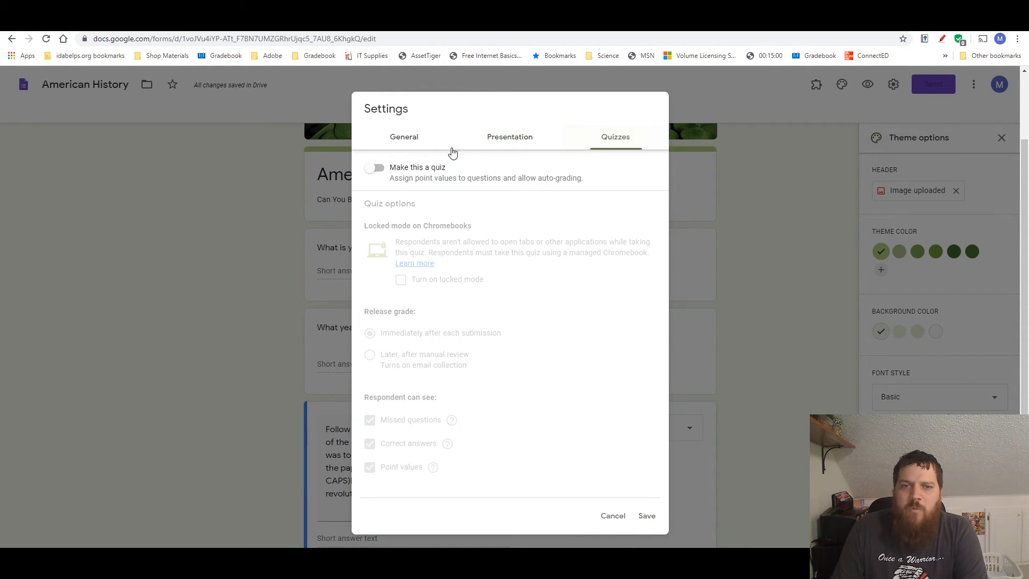
left_click(405, 139)
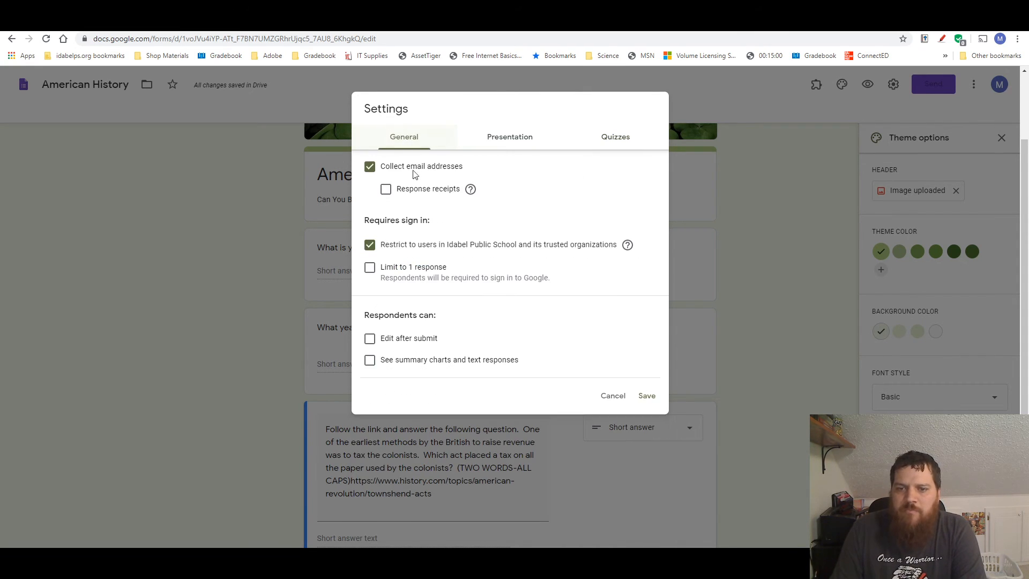
left_click(647, 397)
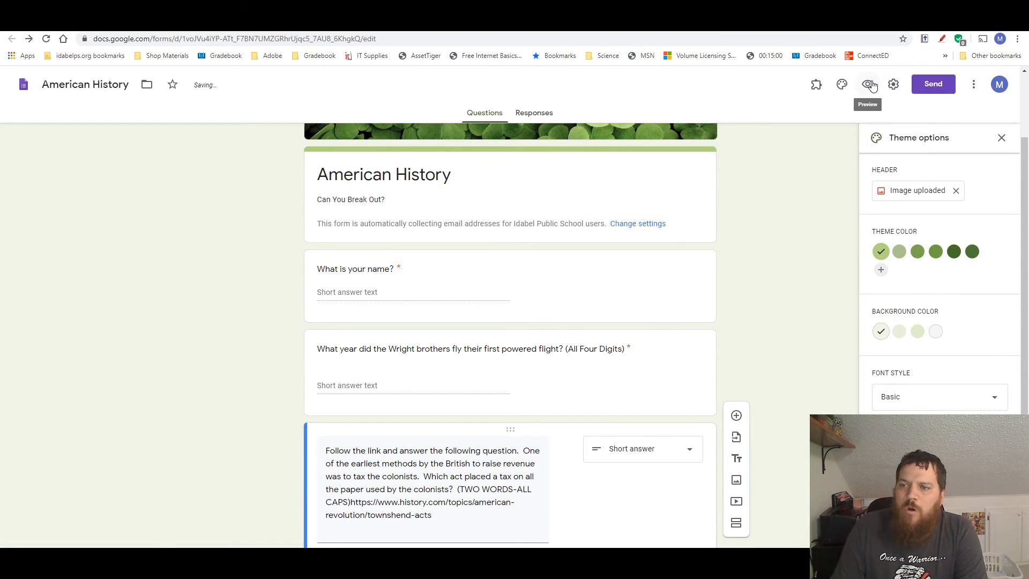
Preview the form with email collection on and open the history.com Townshend Acts link in the third question
left_click(868, 85)
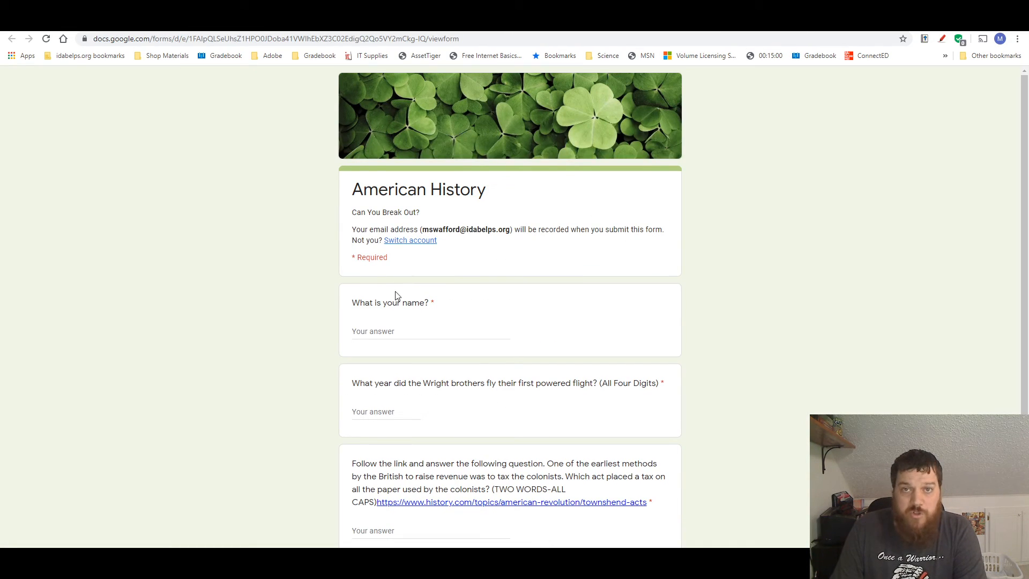
scroll(420, 288, "down", 1)
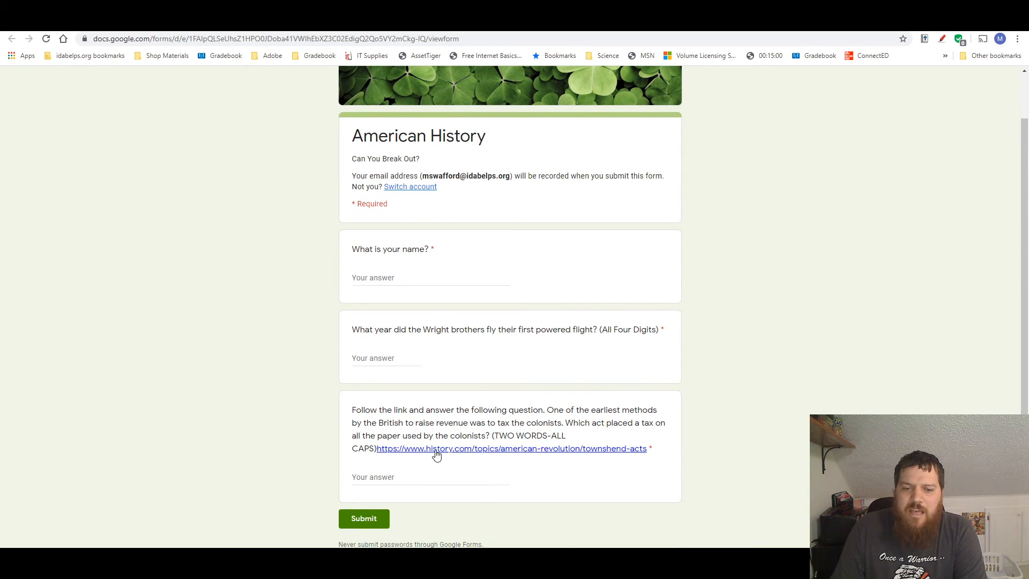
left_click(551, 450)
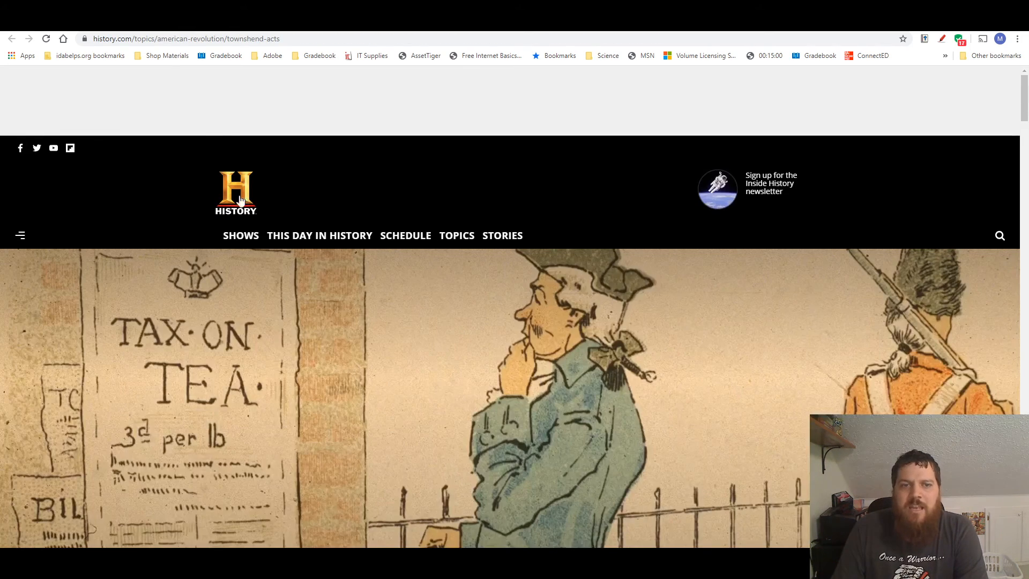
Examine the Townshend Acts article for the act that taxed the colonists' paper, and return to the form preview
scroll(248, 201, "down", 3)
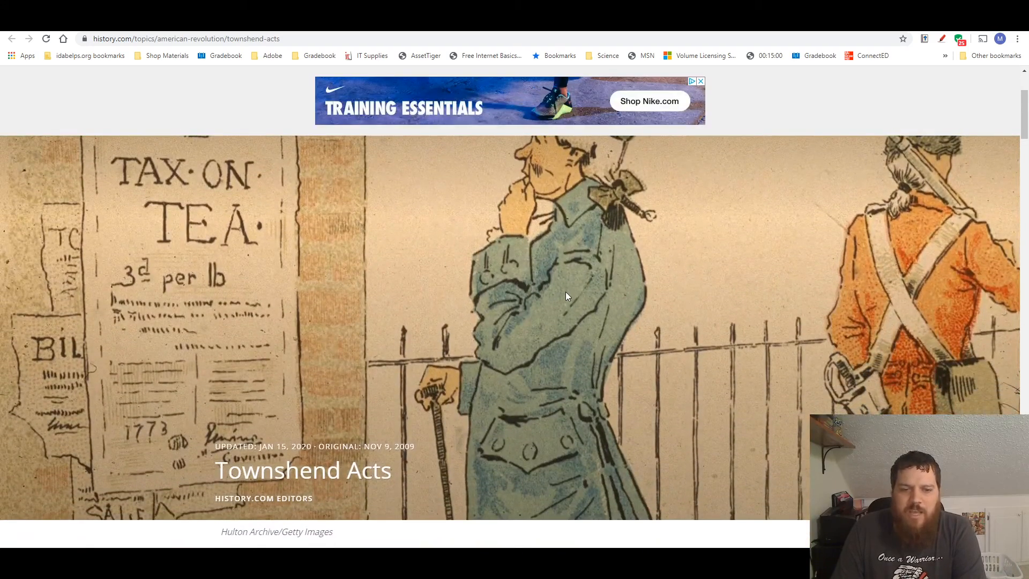
scroll(565, 292, "down", 8)
scroll(390, 342, "up", 3)
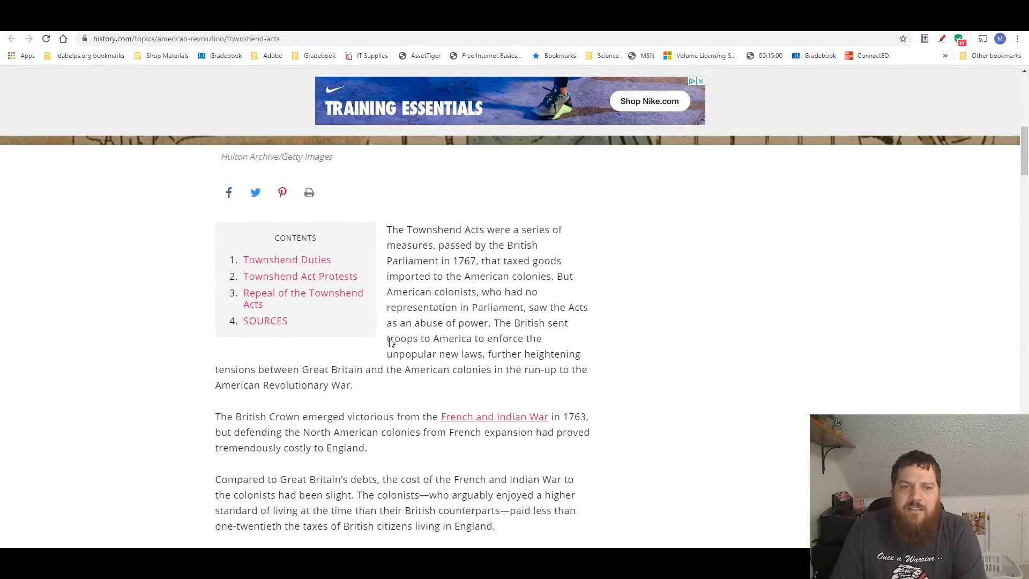
scroll(383, 345, "up", 1)
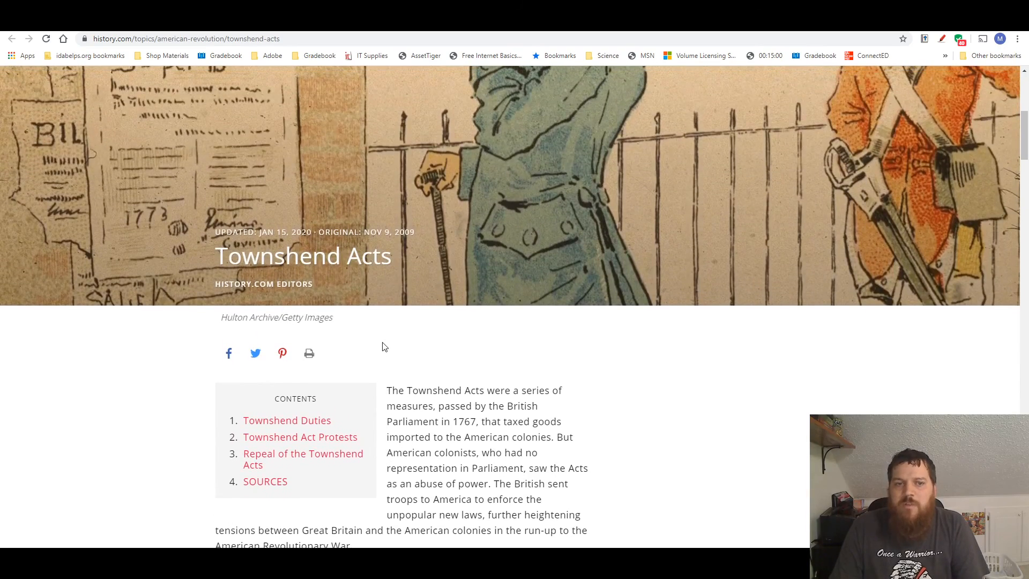
scroll(382, 348, "down", 6)
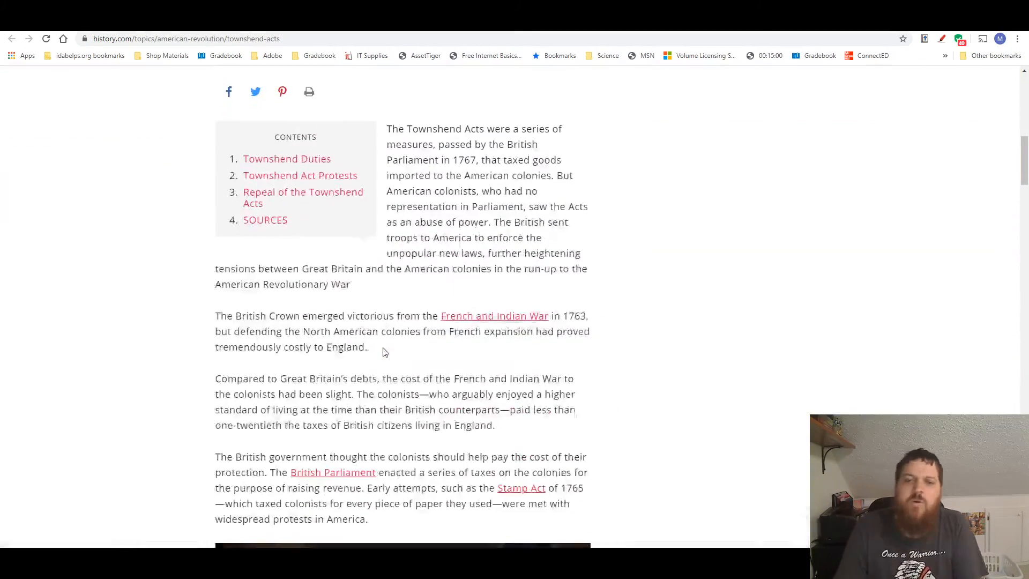
scroll(384, 349, "down", 1)
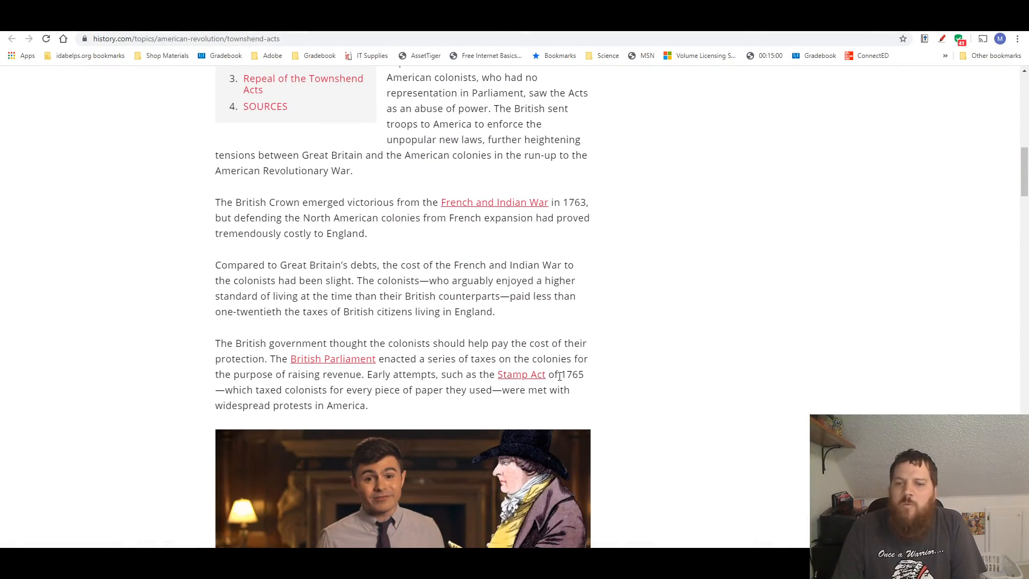
scroll(534, 399, "down", 6)
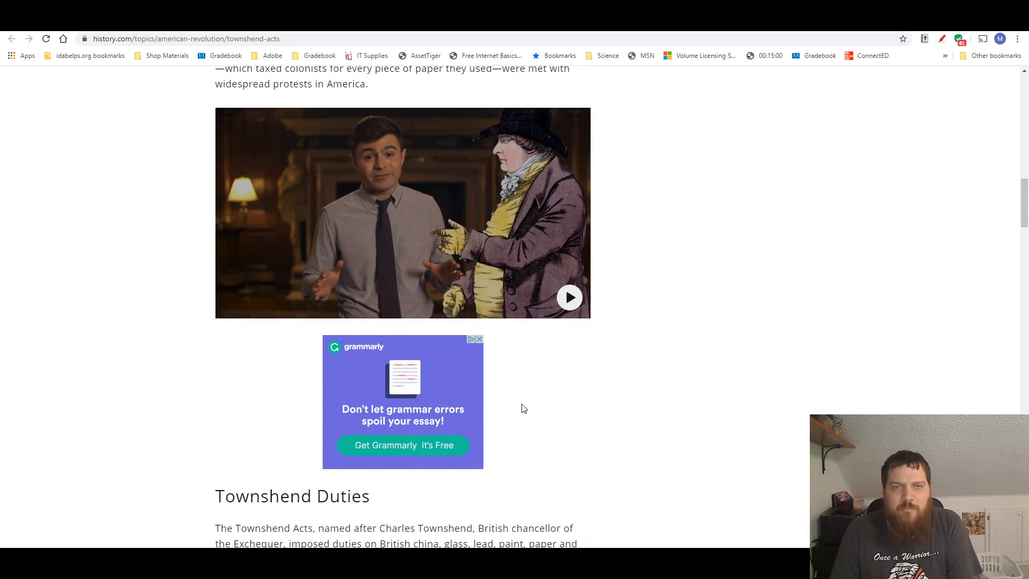
scroll(537, 391, "up", 6)
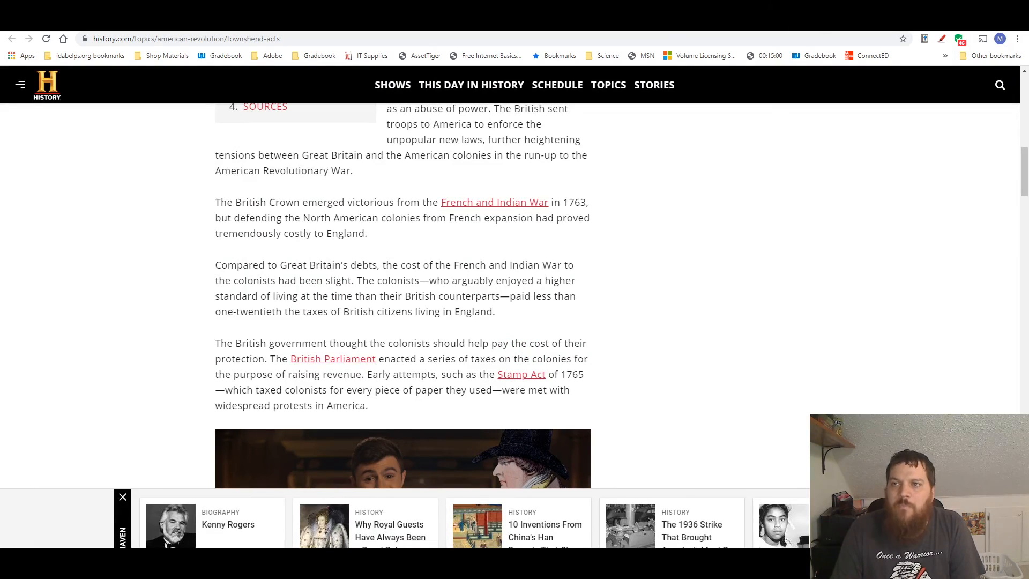
left_click(842, 22)
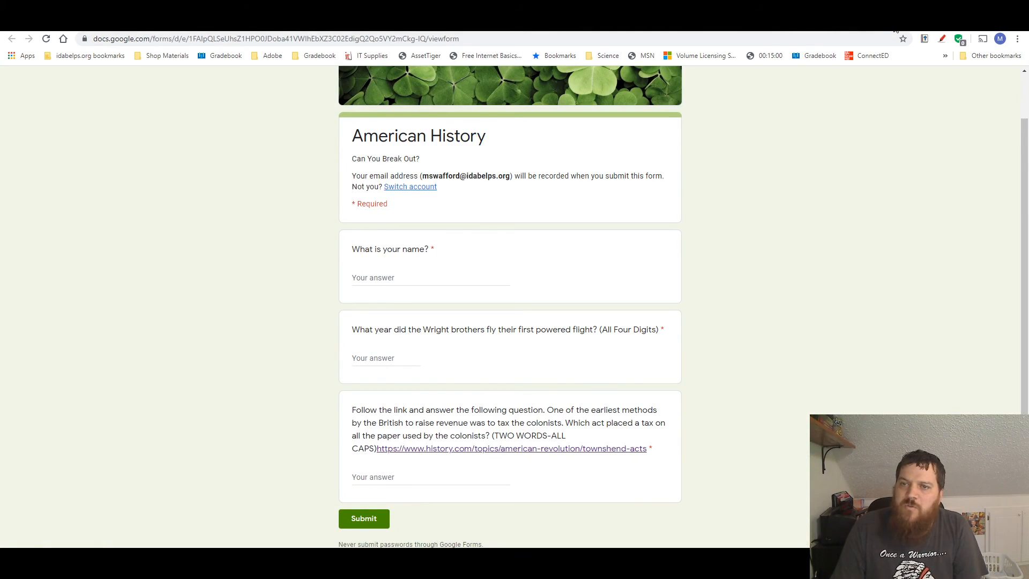
scroll(697, 268, "up", 1)
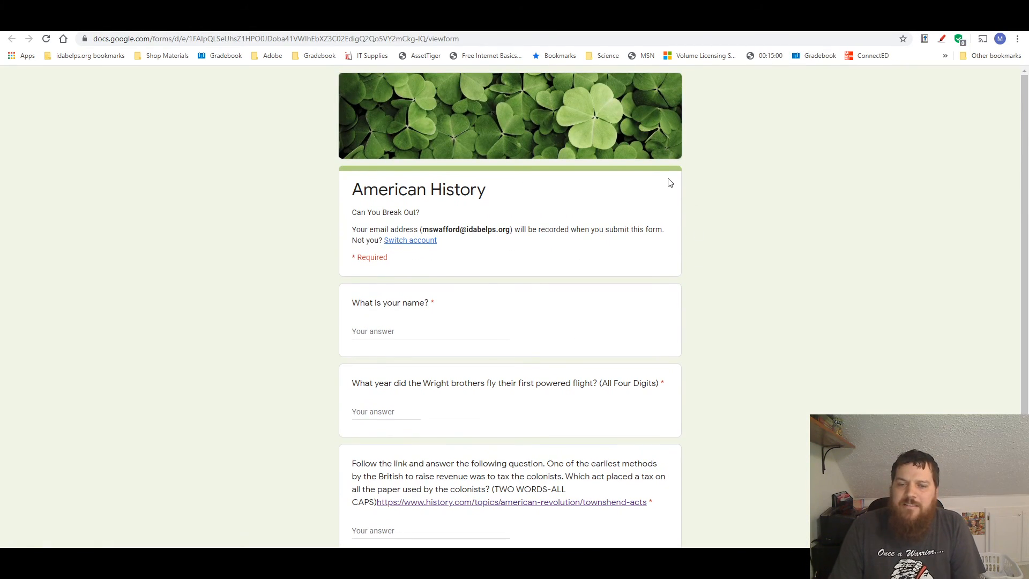